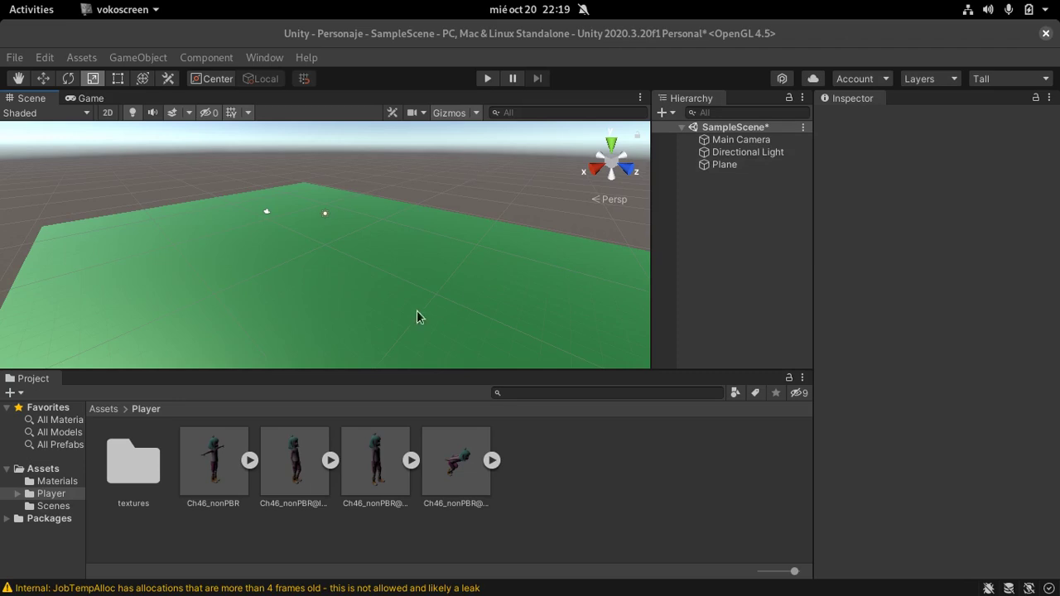
Drag the Ch46_nonPBR model from Assets/Player into the scene onto the green plane
left_click(511, 179)
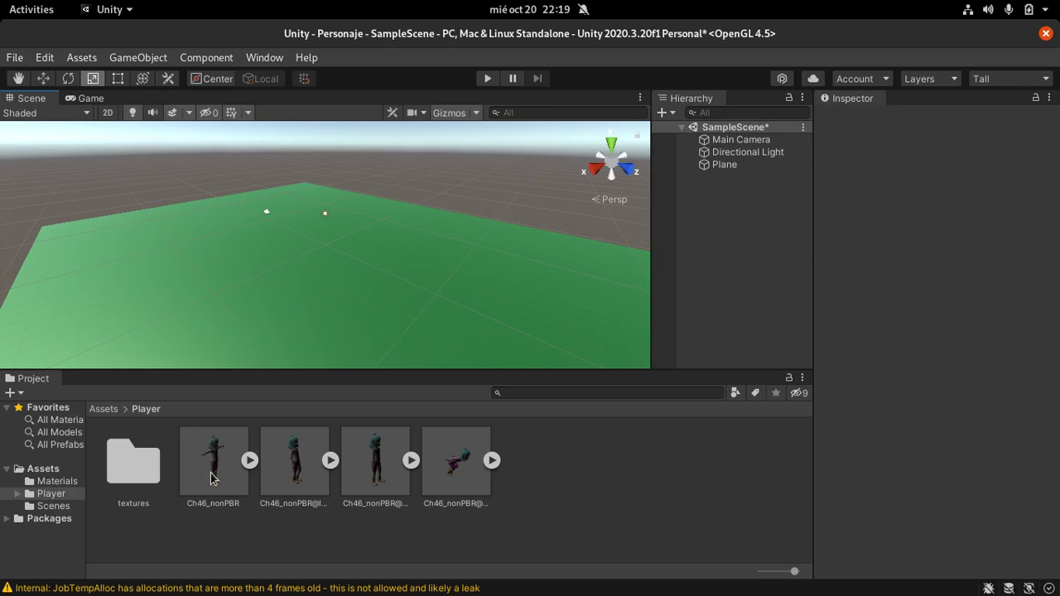
left_click_drag(210, 463, 310, 231)
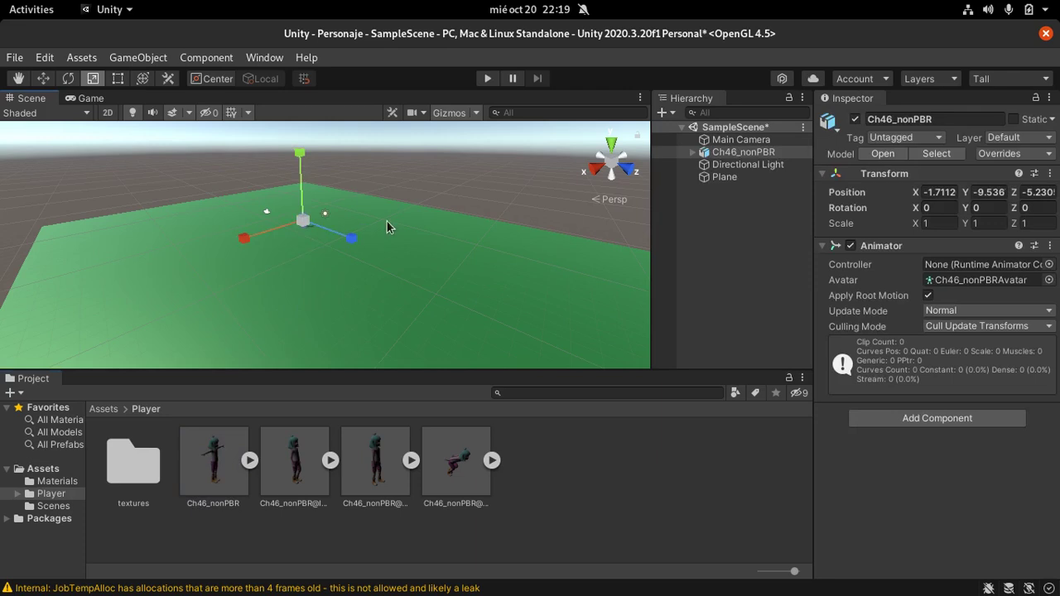
left_click(429, 177)
Zoom and pan toward the character, then preview her in the Game view
scroll(332, 248, "up", 3)
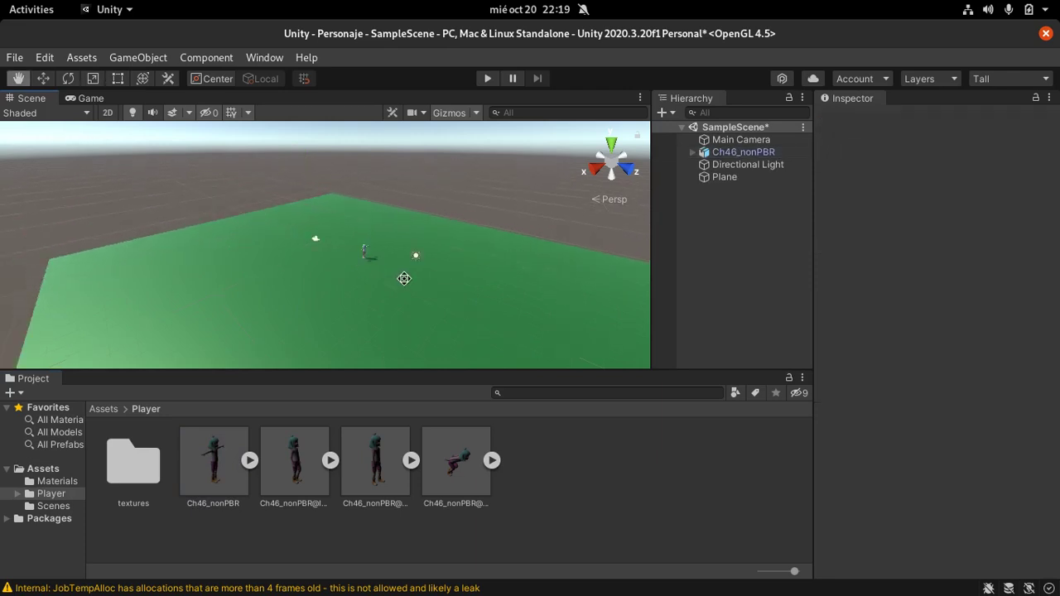
scroll(366, 265, "up", 5)
key("q")
scroll(420, 270, "up", 5)
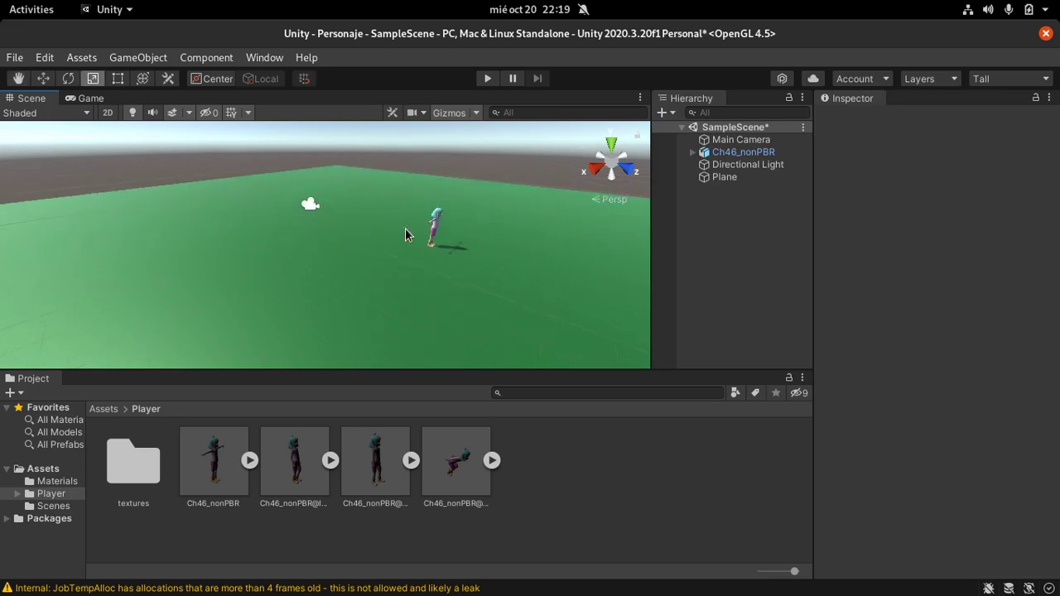
left_click_drag(344, 221, 296, 194)
key("r")
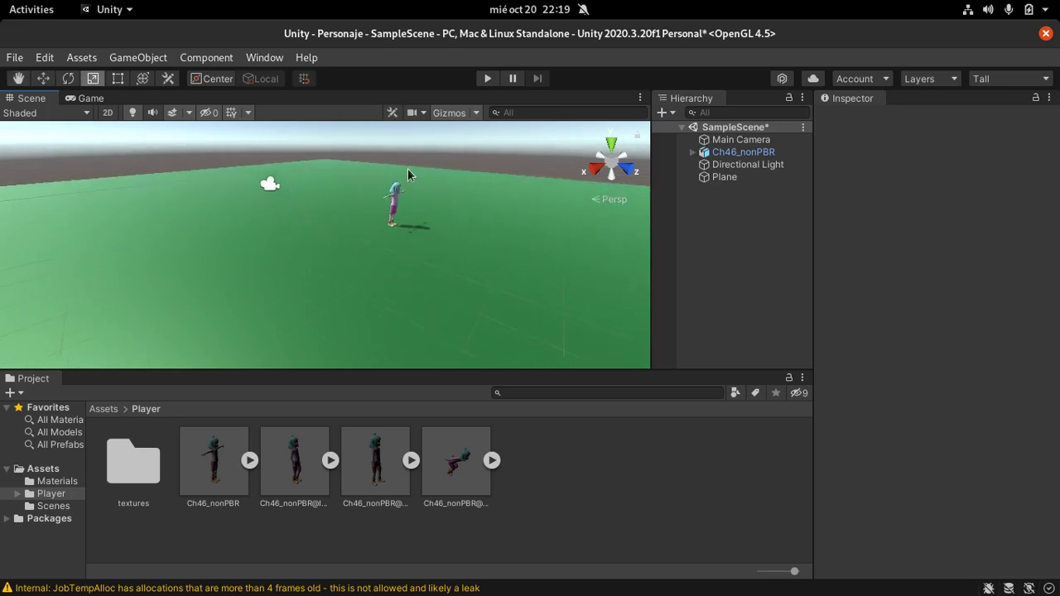
left_click(88, 98)
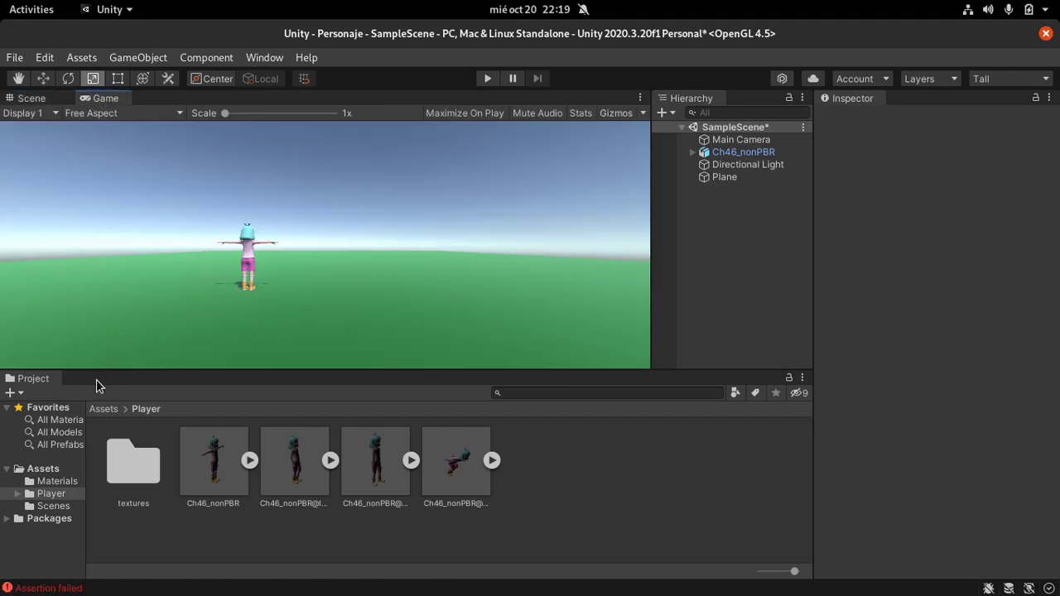
Dock the Game view below the Scene view and select the character with the Move tool
left_click_drag(96, 386, 99, 385)
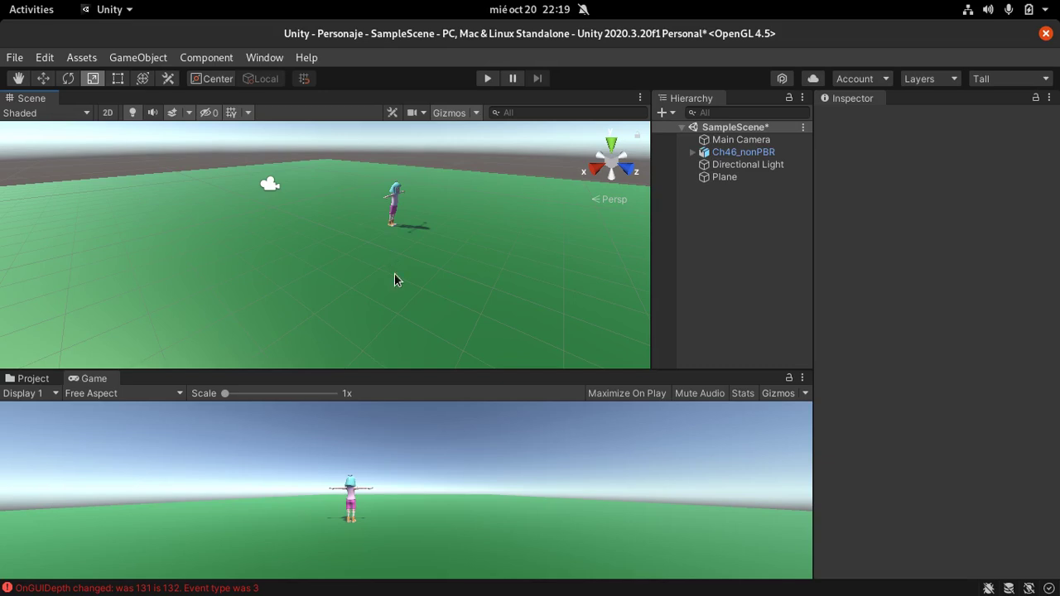
left_click(395, 213)
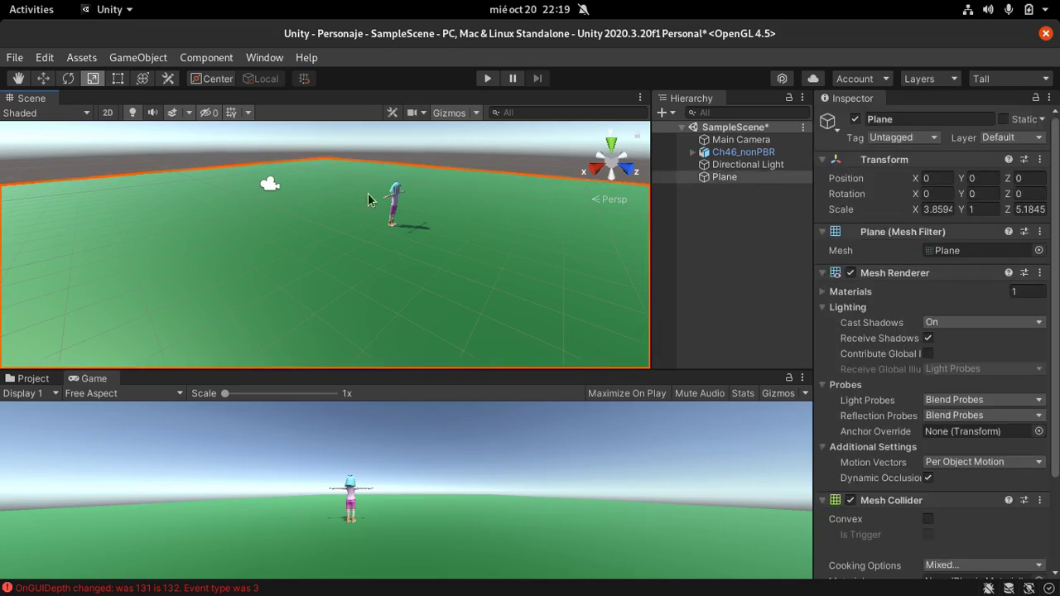
left_click(399, 200)
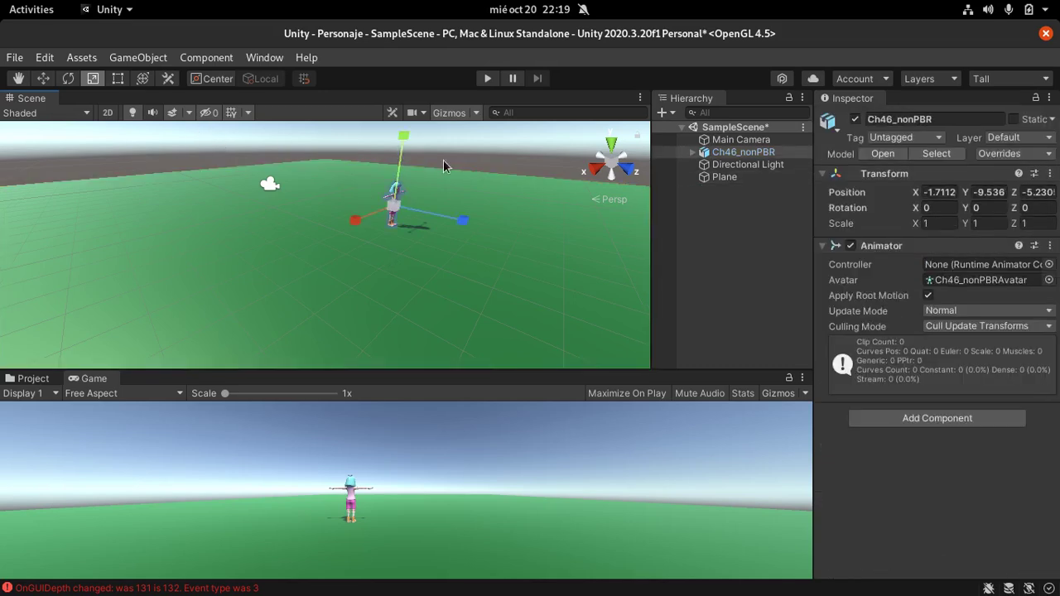
left_click(43, 78)
Push the character back along Z and rotate her to Y 149.63 to face the camera
left_click_drag(460, 221, 362, 229)
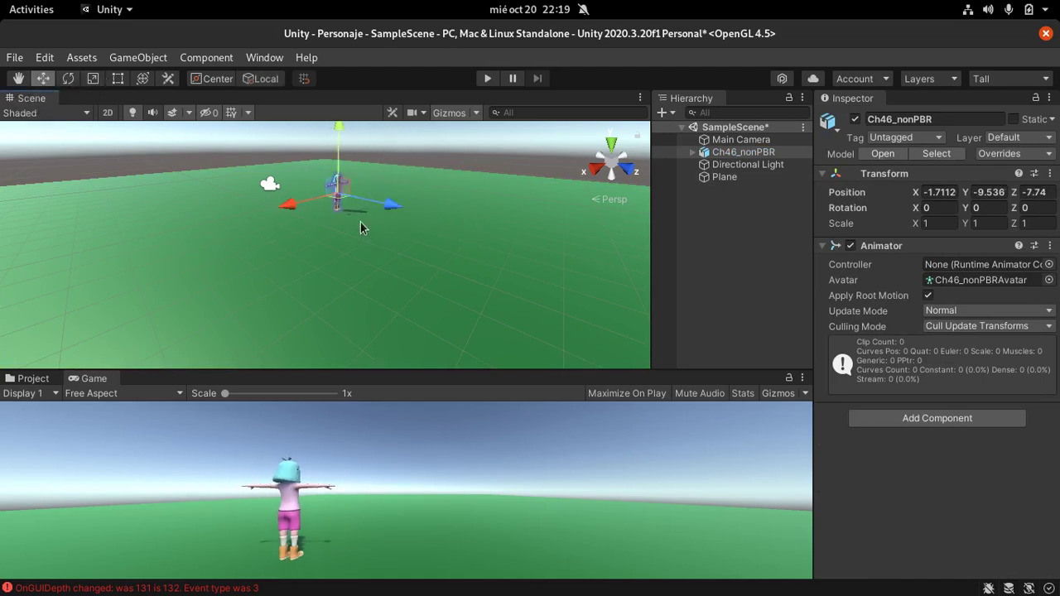
left_click(72, 79)
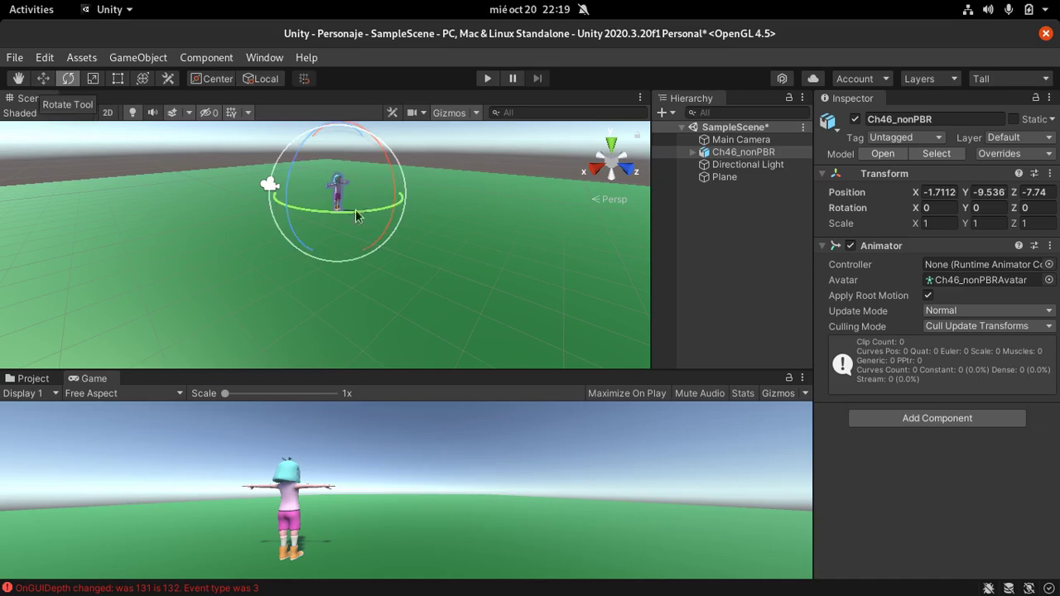
left_click_drag(378, 216, 157, 197)
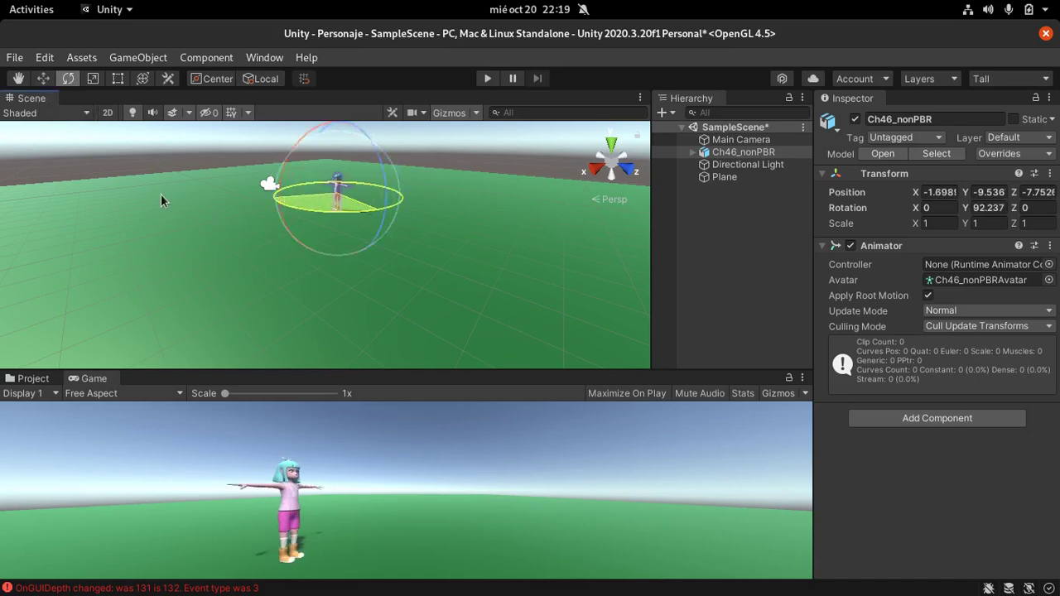
mouse_move(388, 205)
left_mouse_down()
mouse_move(278, 216)
mouse_move(407, 218)
left_mouse_up()
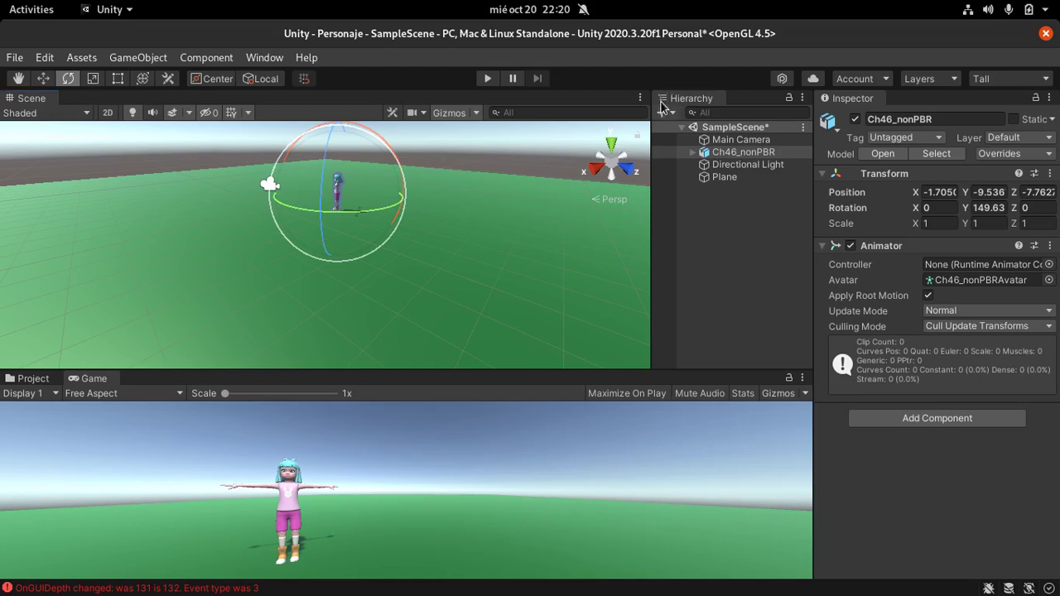
Select the green plane, then the Ch46 mesh, then clear the selection
left_click(487, 151)
left_click(341, 192)
left_click(340, 189)
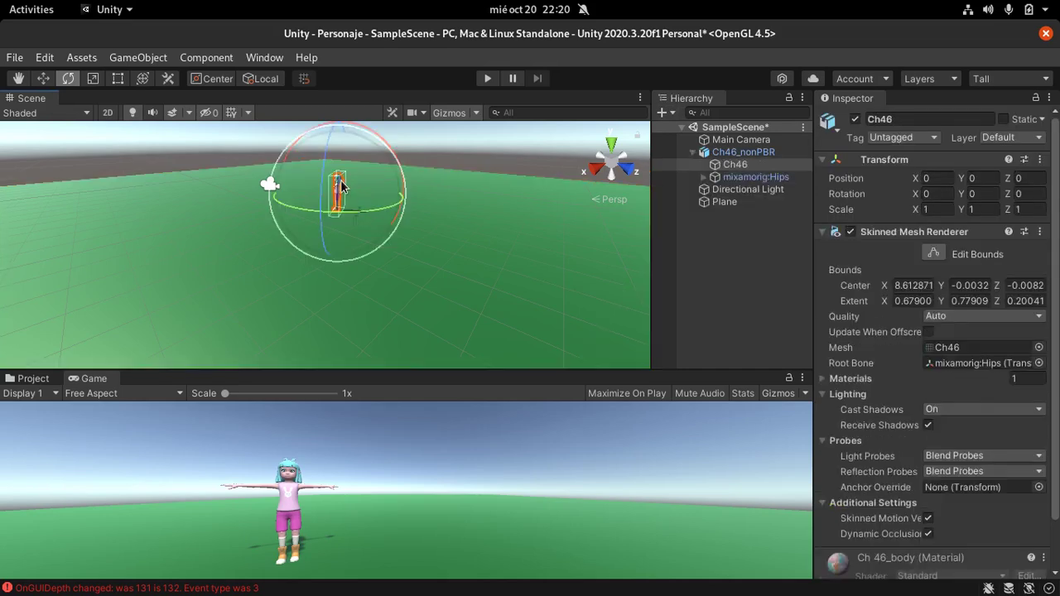
scroll(357, 212, "up", 3)
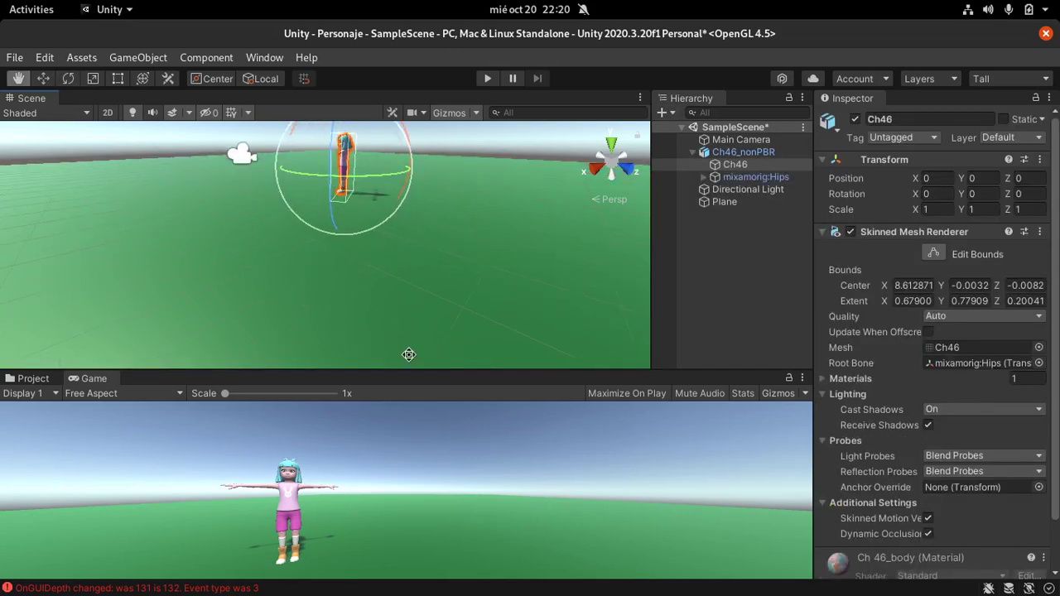
left_click(487, 141)
key("e")
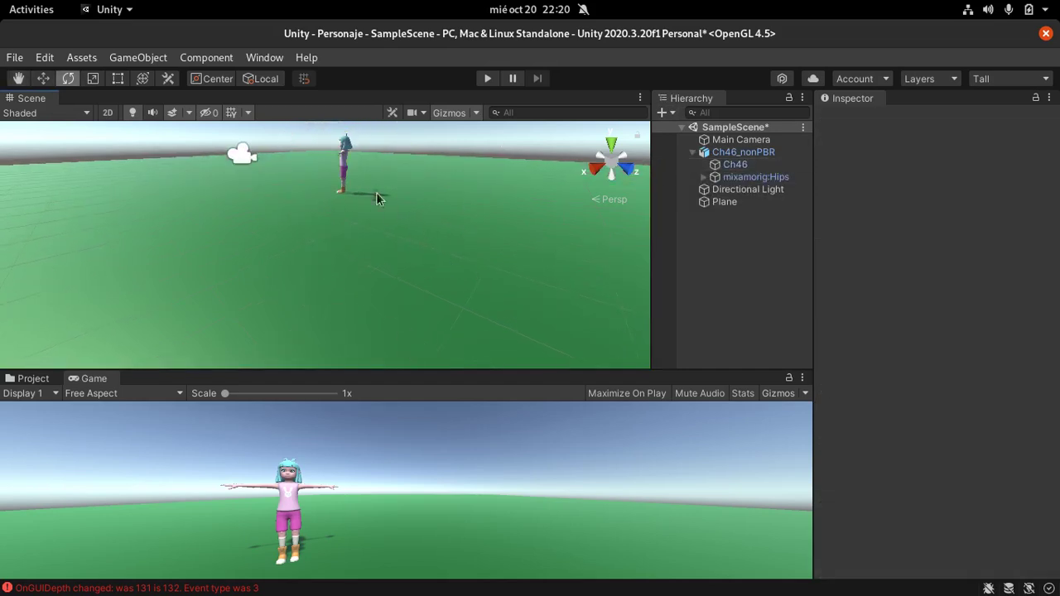
Orbit, zoom and pan the Scene view to frame the character up close, facing the viewer
left_click_drag(371, 158, 308, 142, "alt")
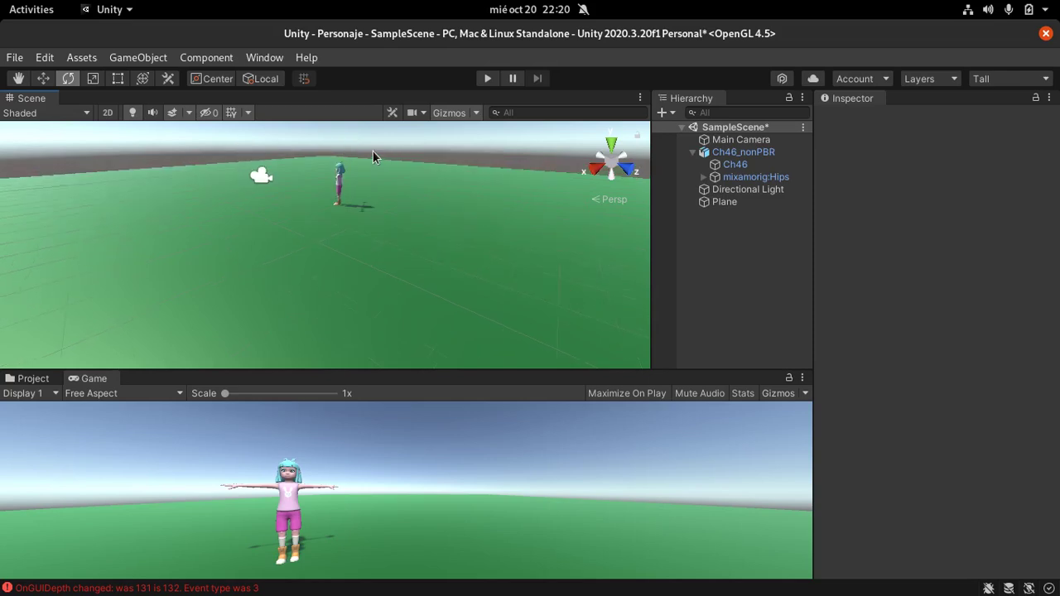
scroll(382, 136, "up", 2)
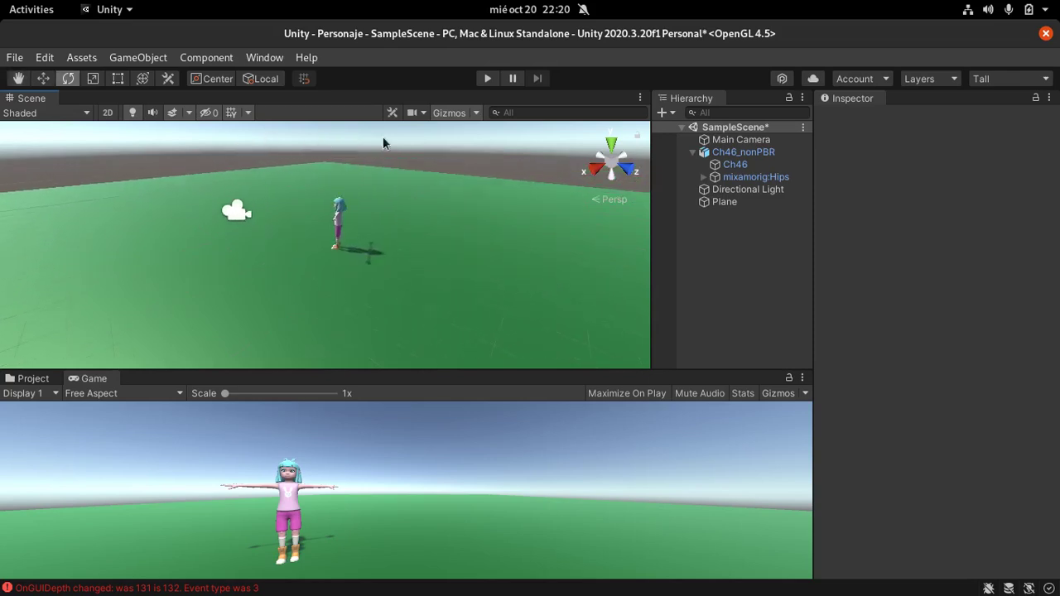
scroll(365, 144, "up", 2)
scroll(402, 143, "up", 2)
scroll(399, 151, "up", 2)
middle_click_drag(399, 151, 477, 230)
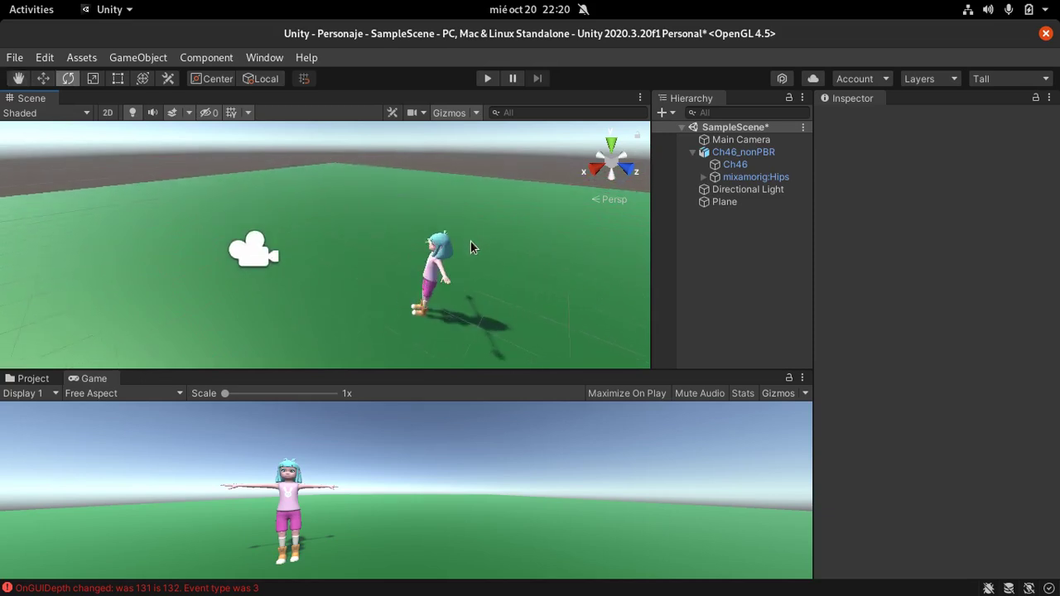
right_click_drag(467, 250, 494, 158)
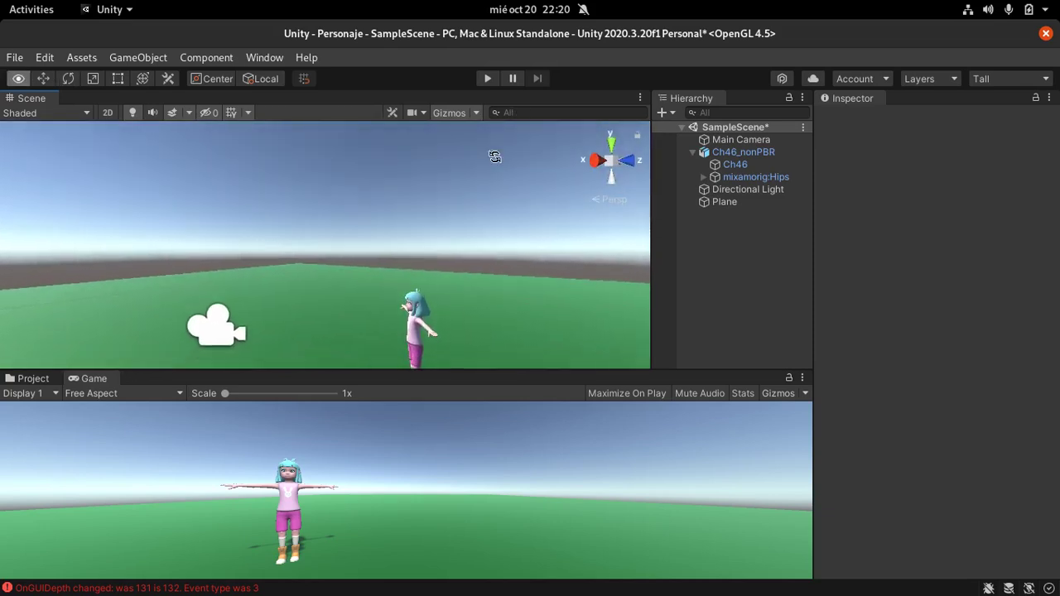
mouse_move(408, 337)
middle_mouse_down()
mouse_move(482, 313)
mouse_move(470, 320)
middle_mouse_up()
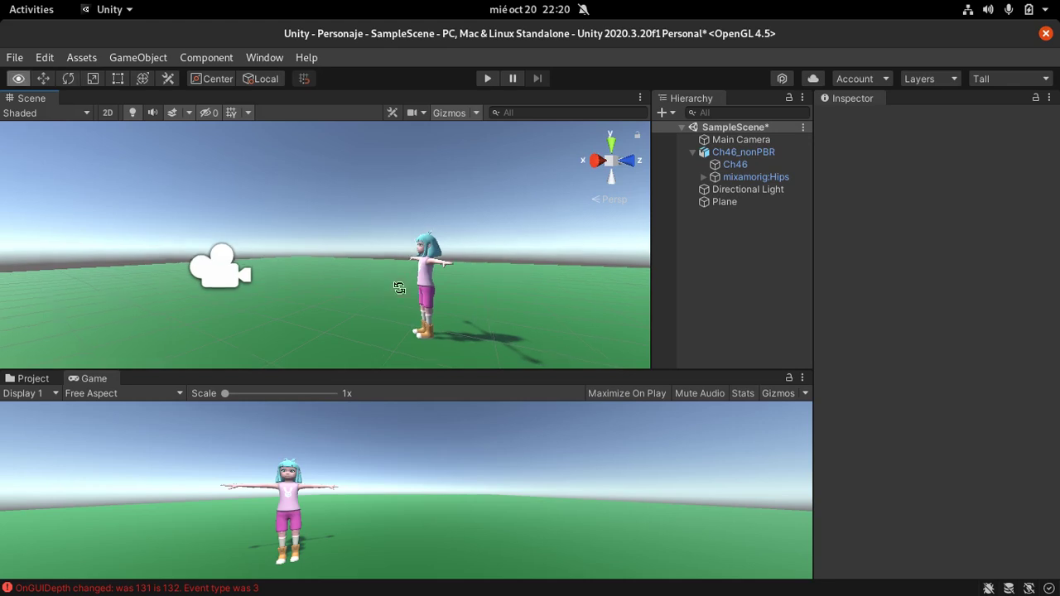
right_click_drag(439, 261, 419, 278)
middle_click_drag(419, 278, 467, 217)
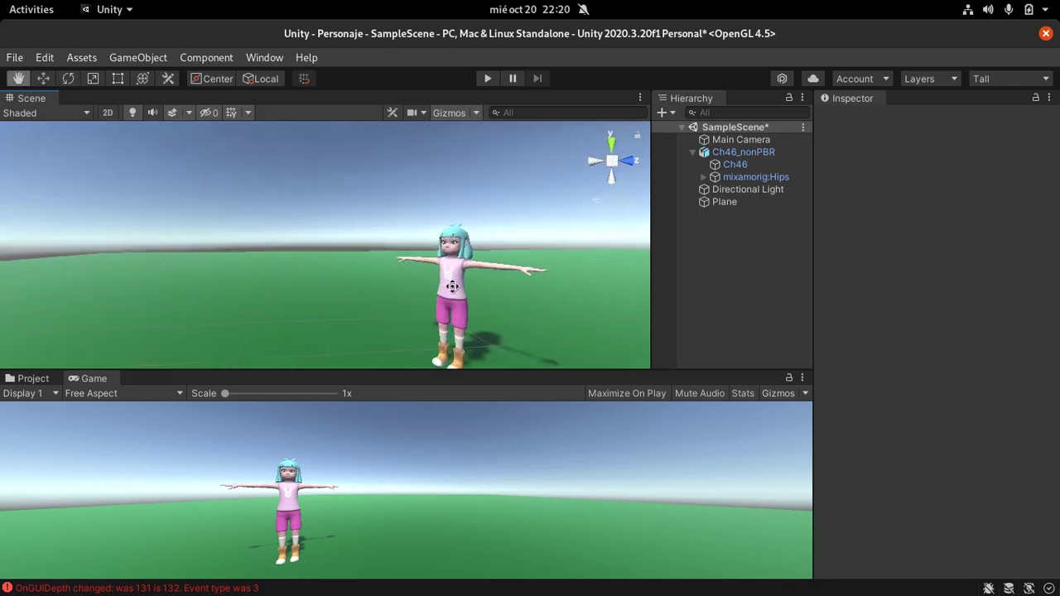
Select Ch46_nonPBR and add a Capsule Collider from Add Component > Physics
left_click(469, 219)
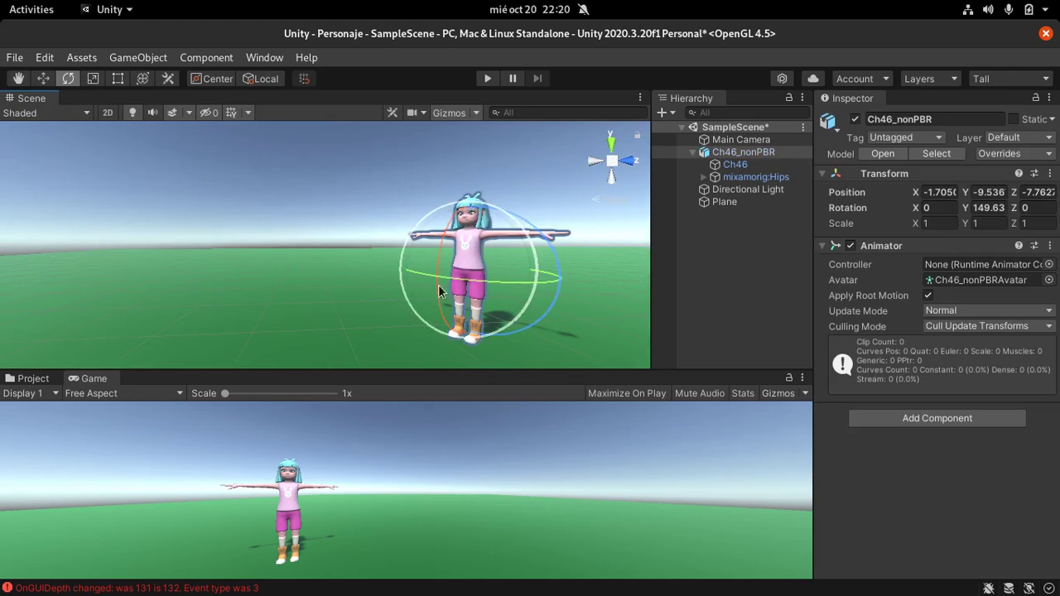
left_click(44, 78)
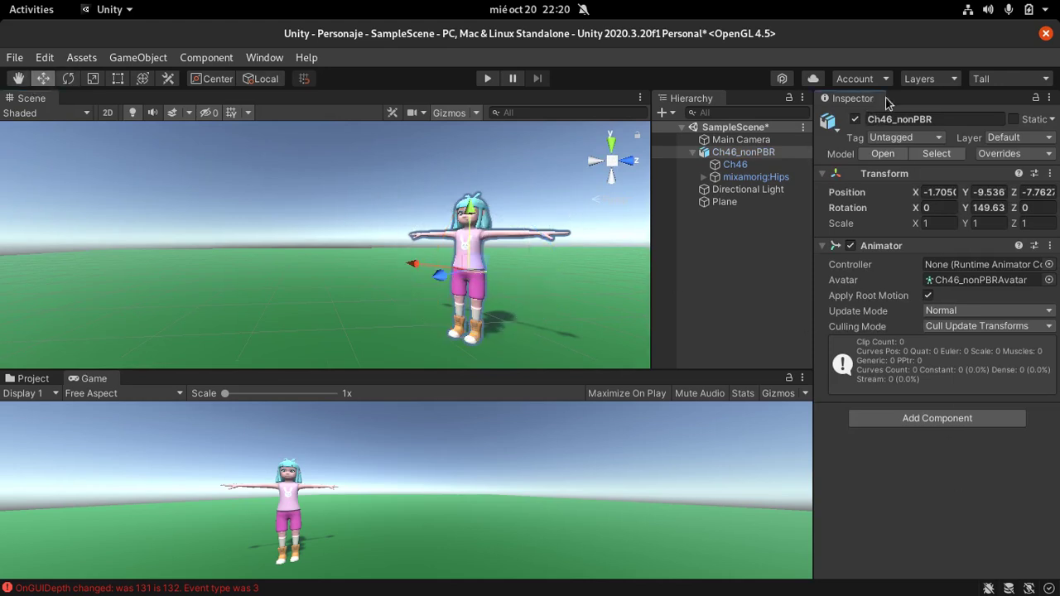
left_click(953, 418)
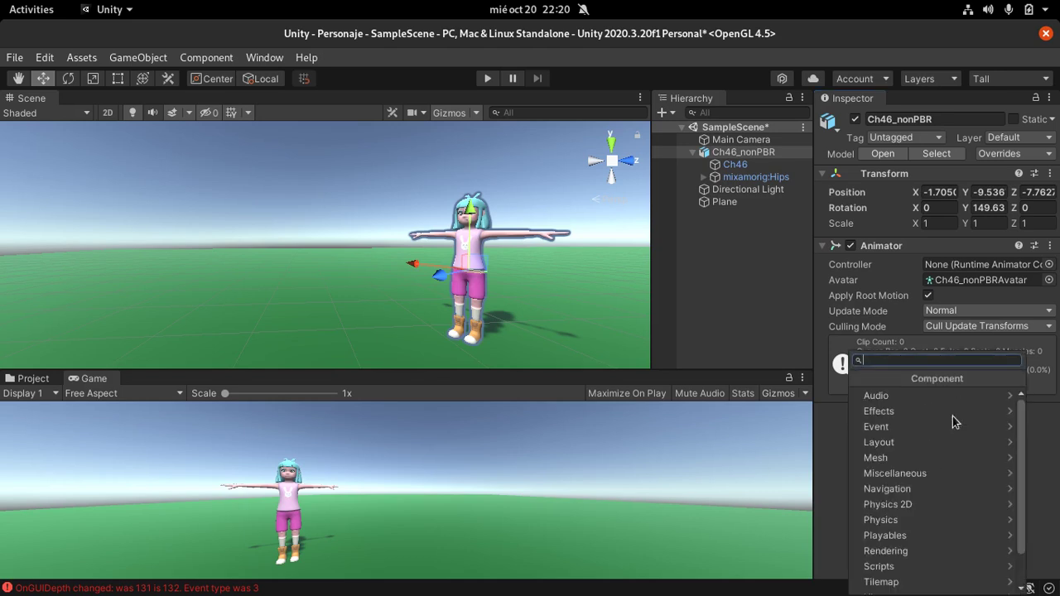
left_click(824, 455)
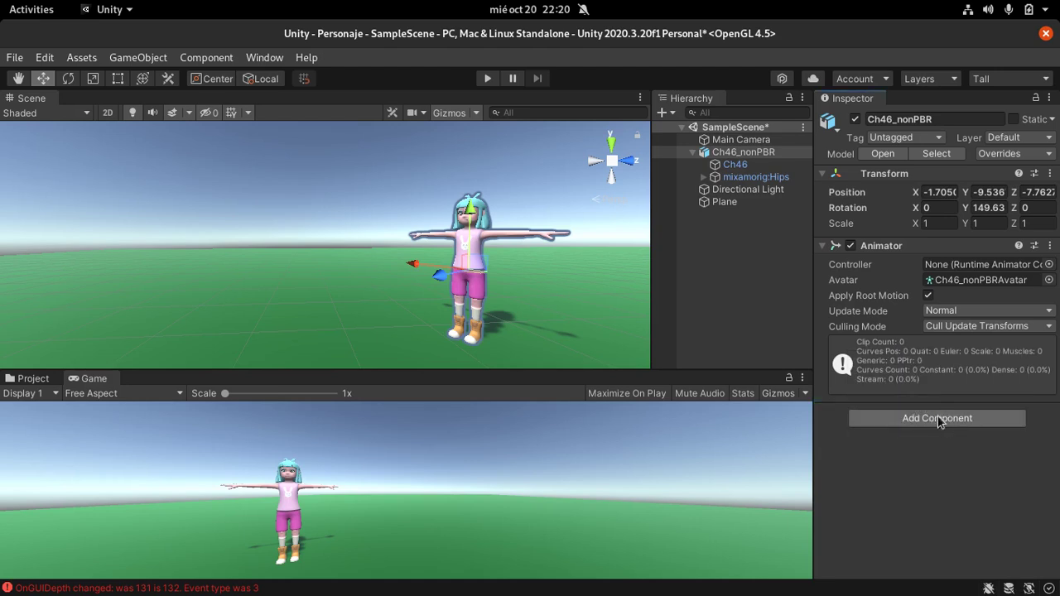
left_click(940, 423)
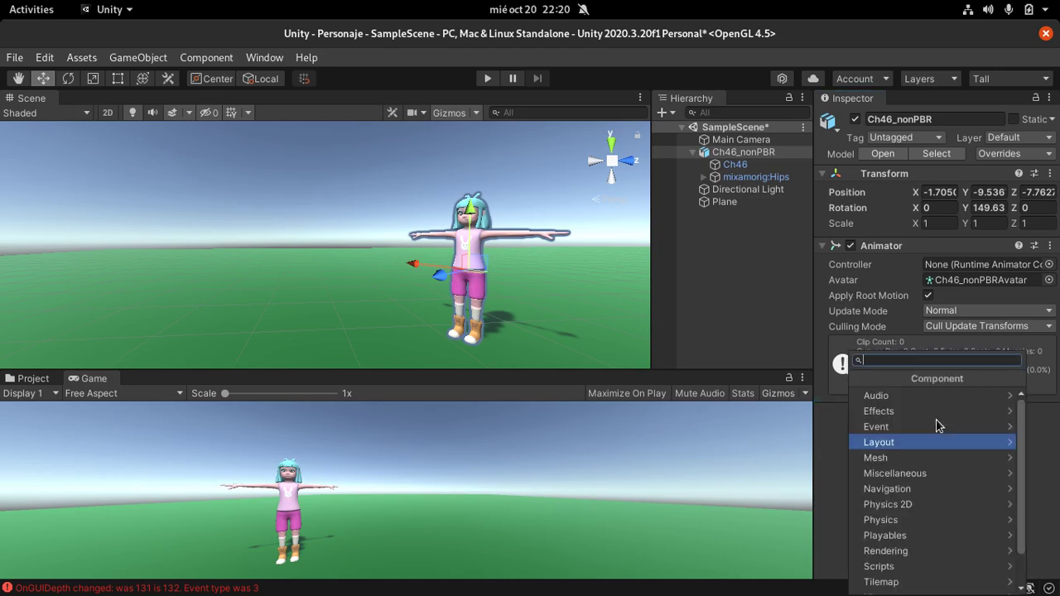
left_click(901, 520)
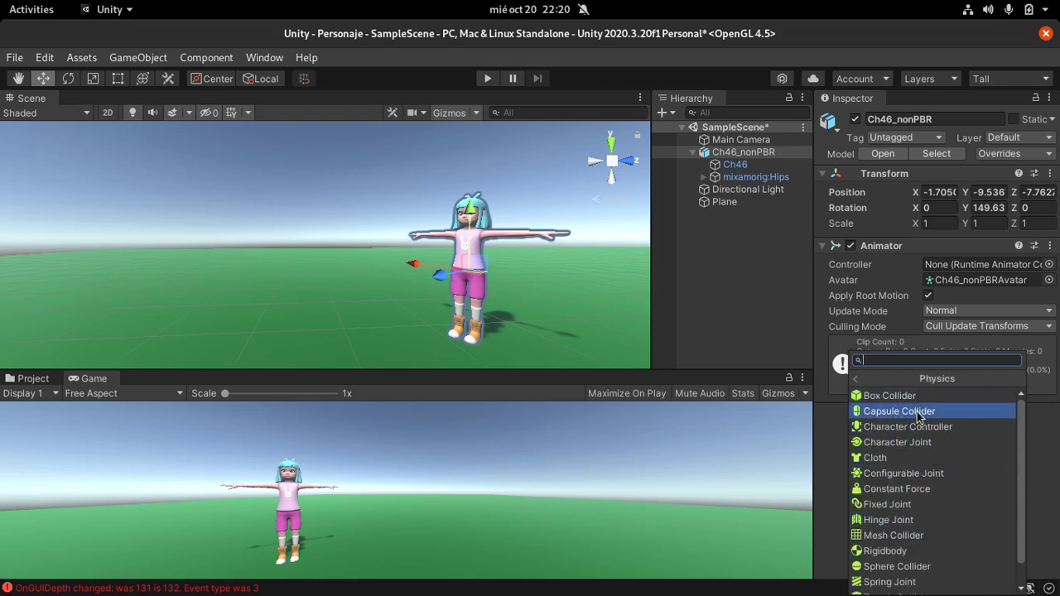
left_click(946, 414)
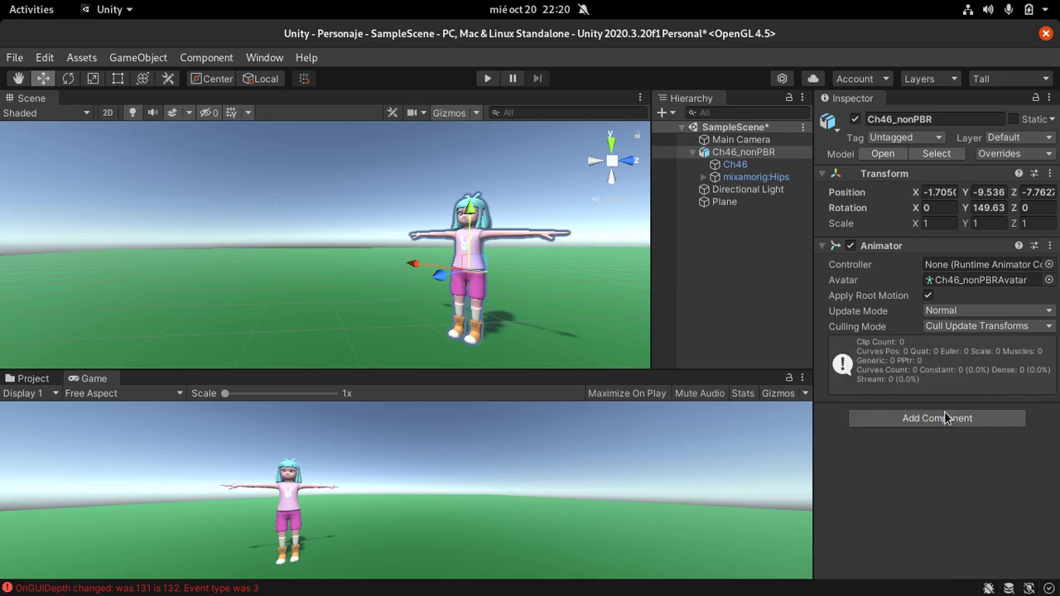
Zoom and orbit the Scene view so the character faces the viewer
scroll(480, 288, "up", 3)
scroll(485, 286, "down", 3)
scroll(508, 262, "down", 2)
scroll(508, 262, "up", 2)
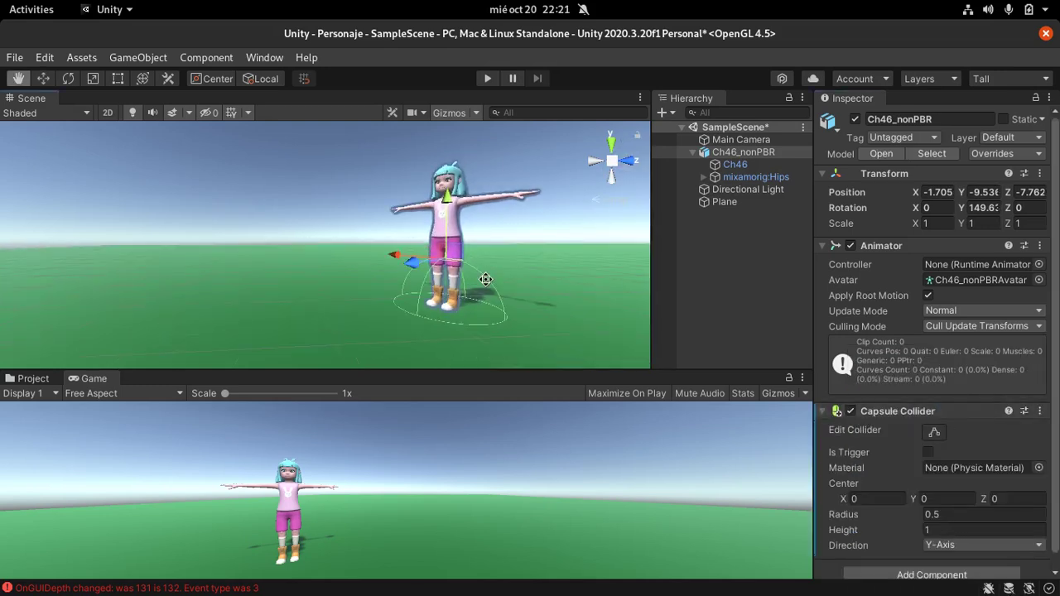
key("w")
scroll(509, 273, "up", 2)
scroll(513, 286, "down", 1)
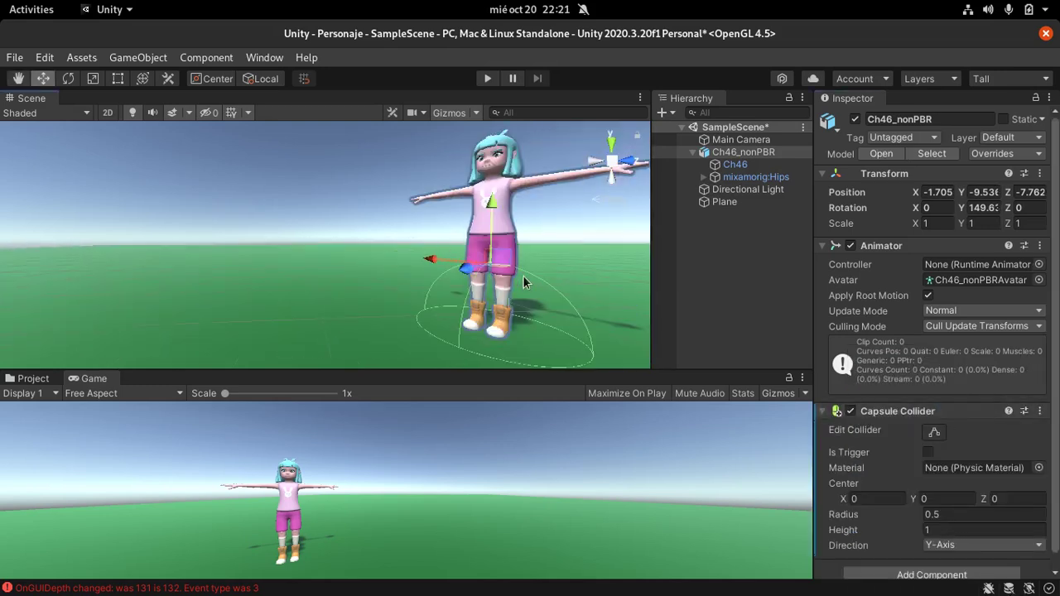
left_click_drag(523, 282, 485, 288, "alt")
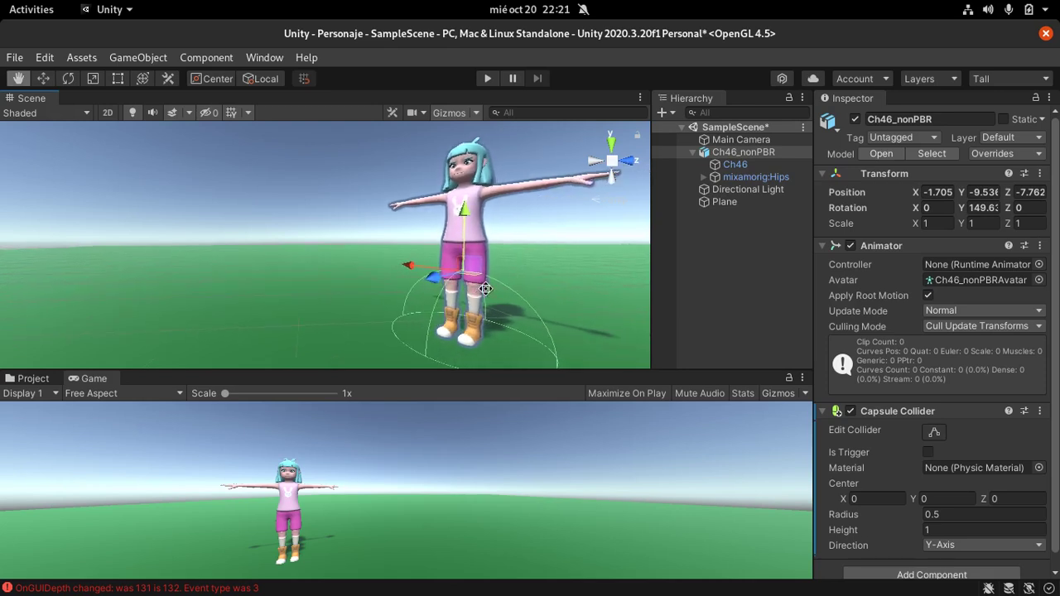
scroll(974, 409, "down", 1)
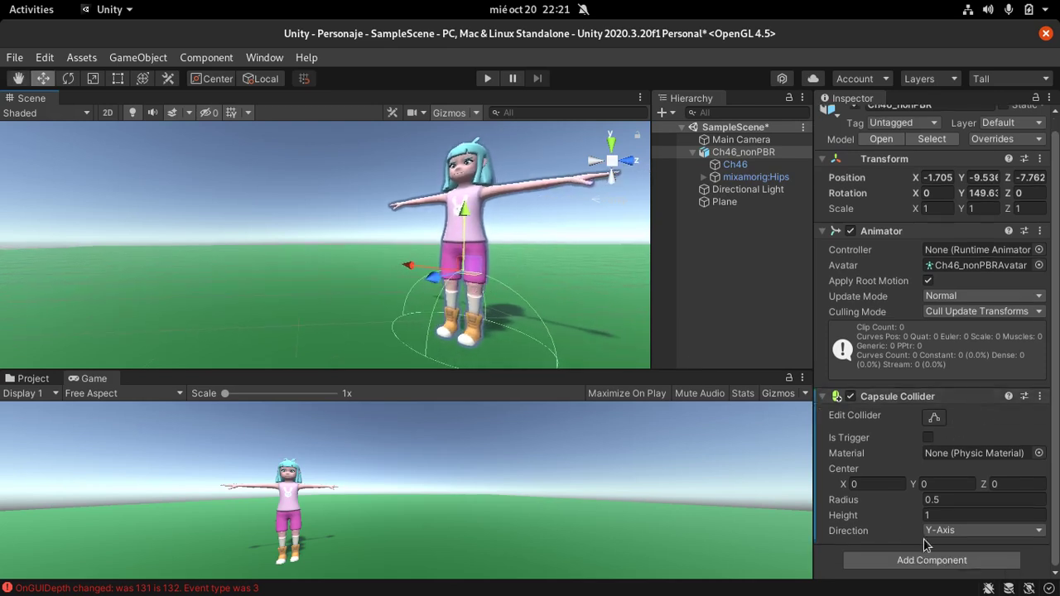
Add a Rigidbody to the character from Add Component > Physics
left_click(925, 562)
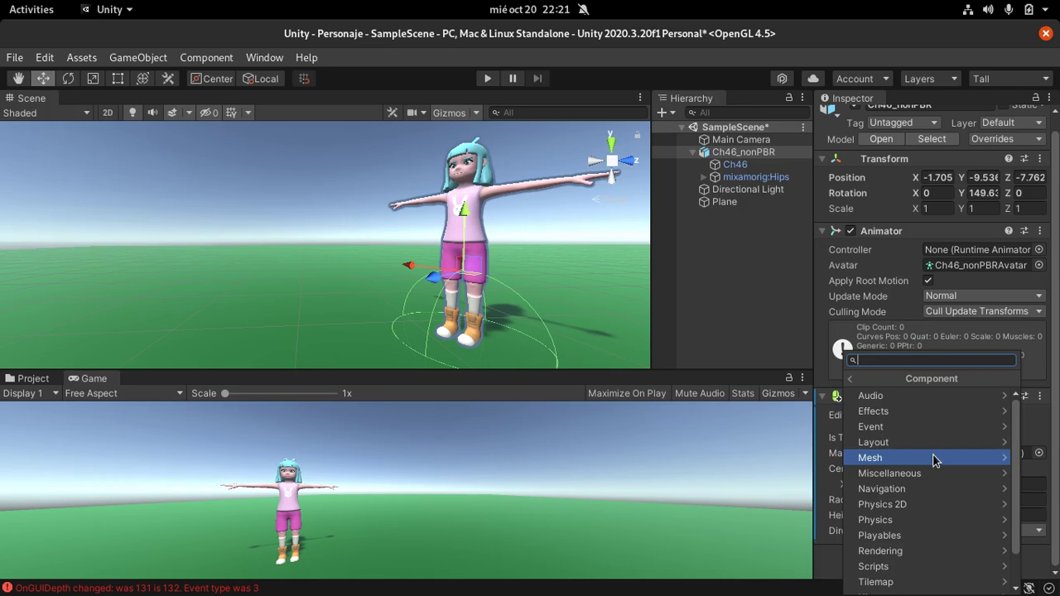
left_click(886, 519)
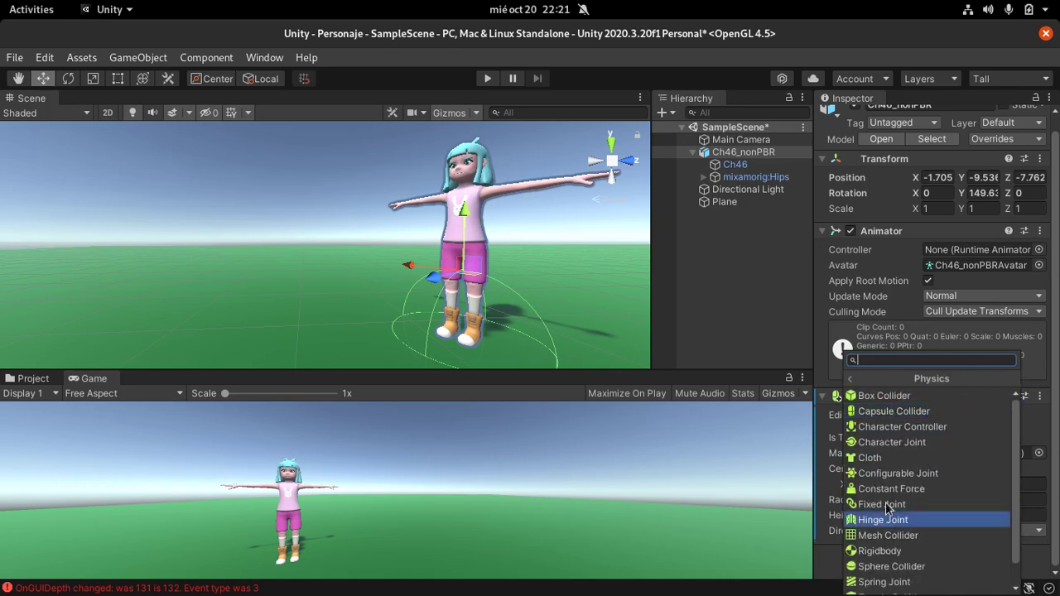
left_click(880, 551)
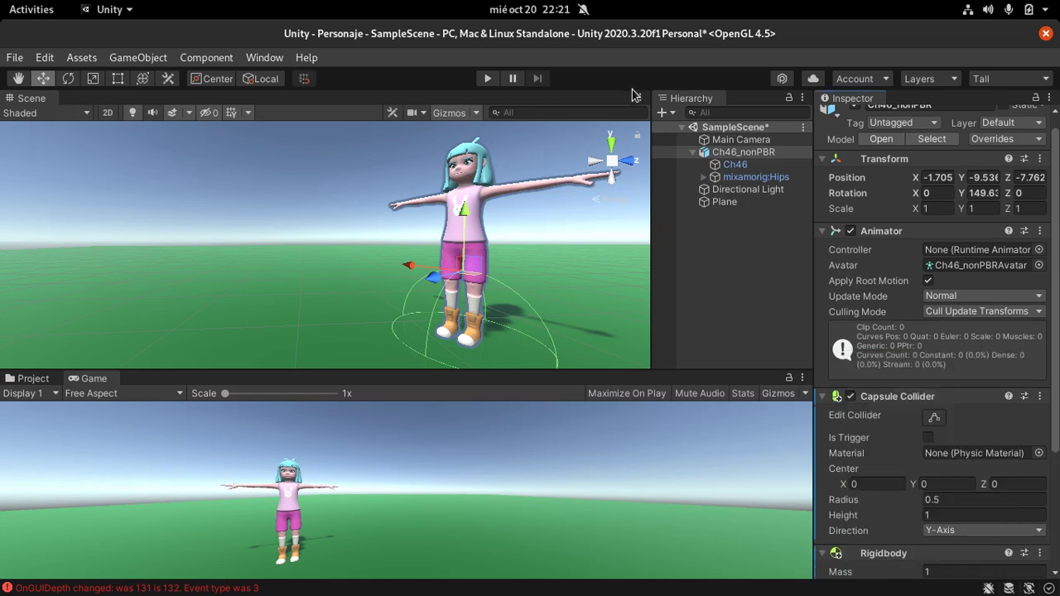
left_click(471, 181)
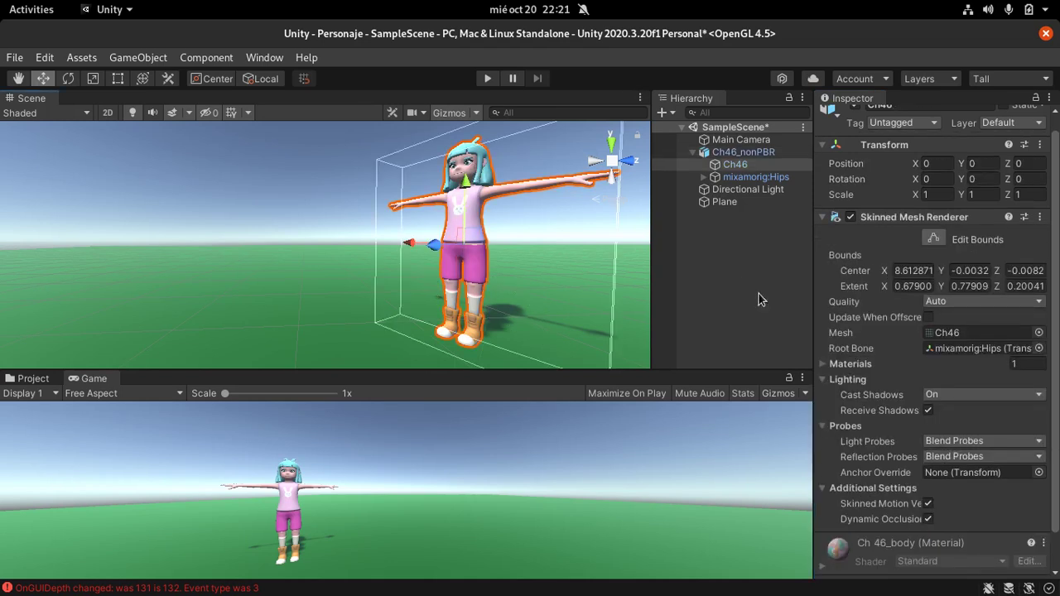
scroll(880, 389, "down", 2)
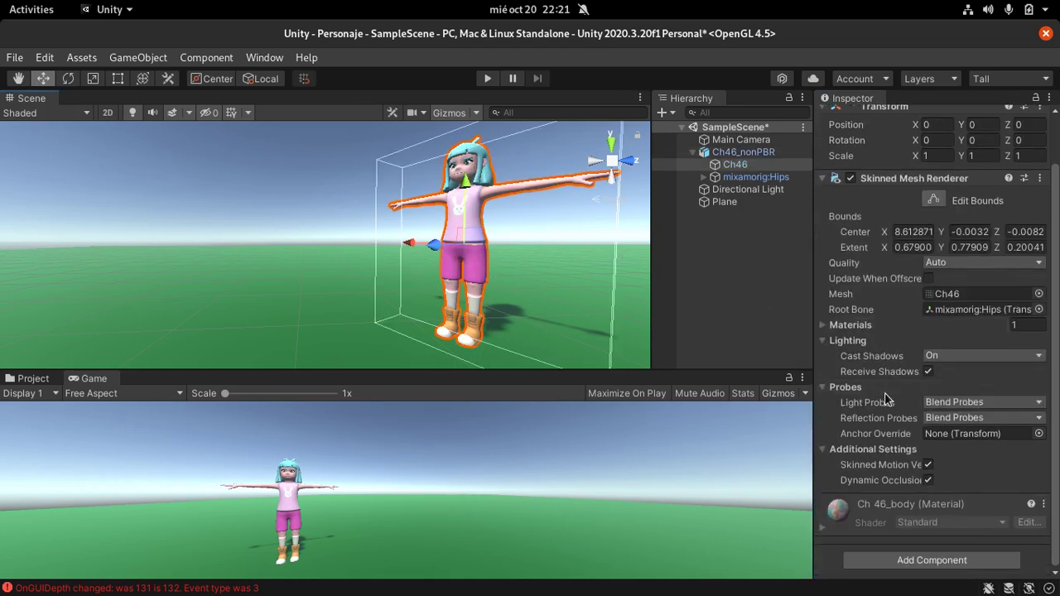
scroll(875, 390, "up", 2)
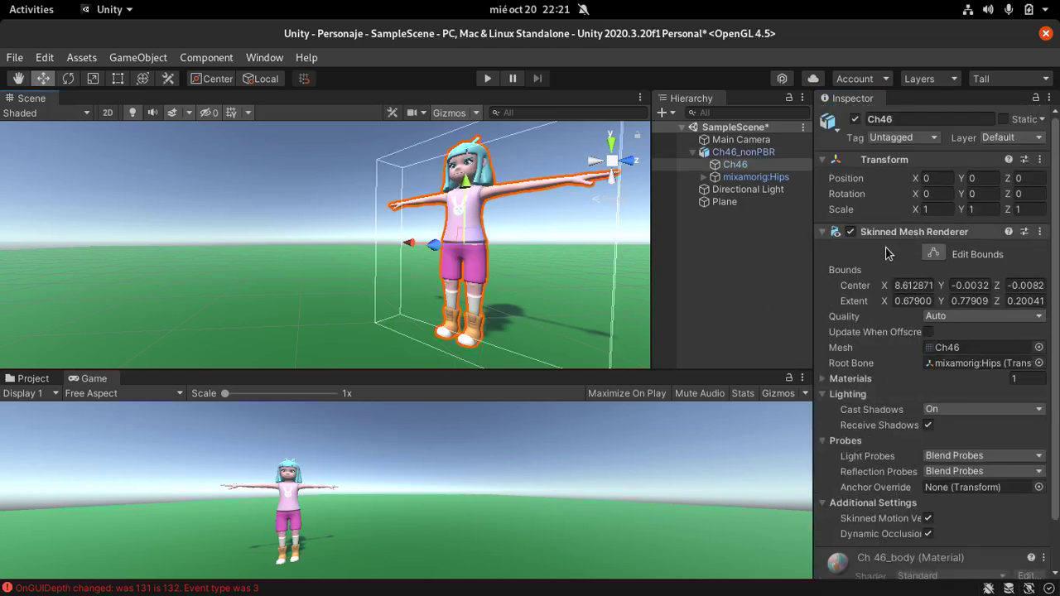
scroll(861, 316, "down", 2)
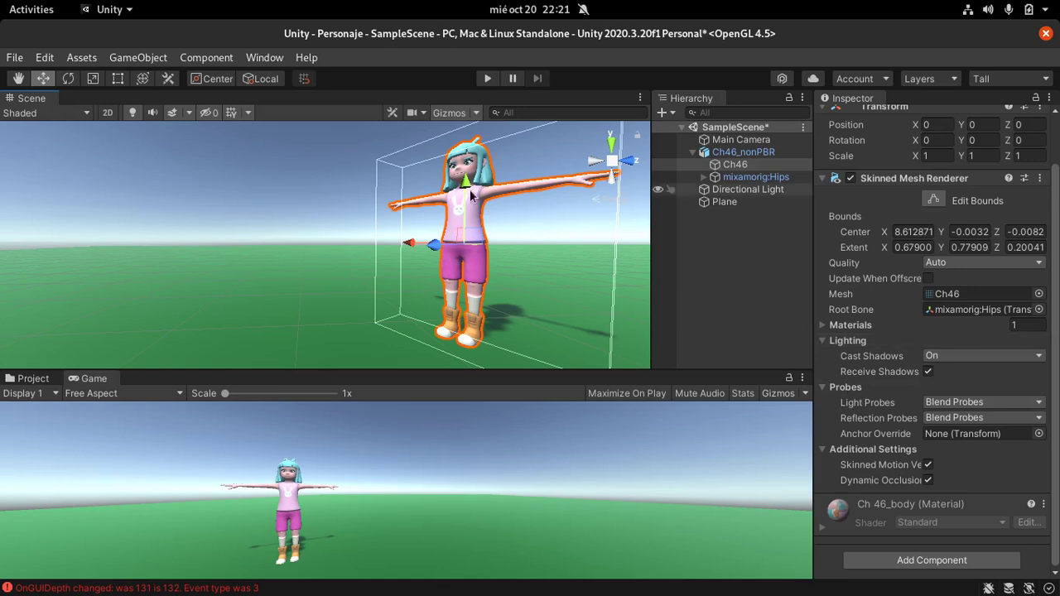
left_click(462, 168)
left_click(472, 165)
left_click(474, 168)
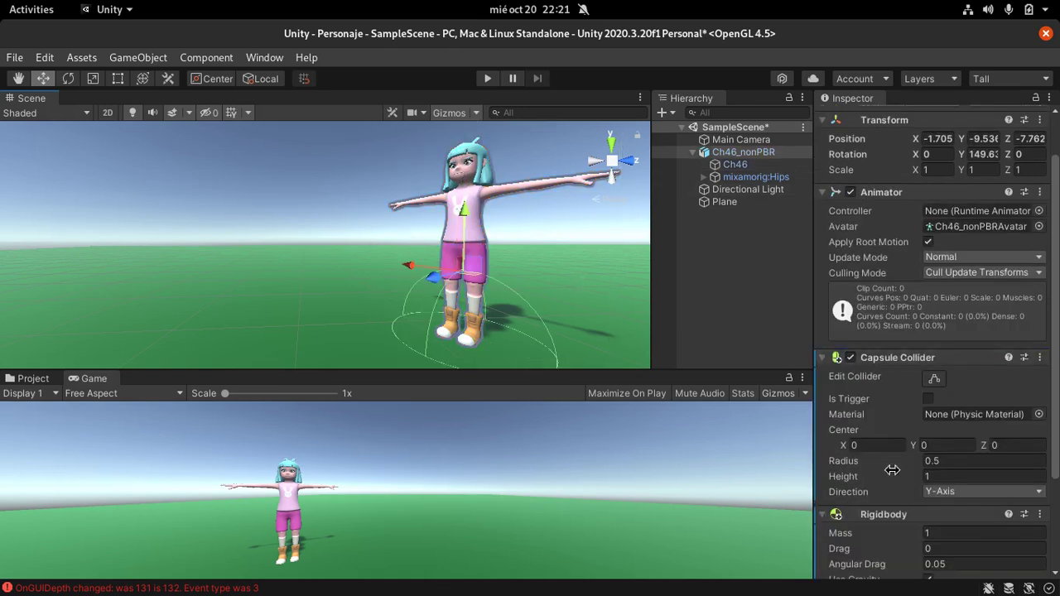
Expand the Rigidbody's Constraints and tick Freeze Rotation on X and Y
scroll(907, 491, "down", 3)
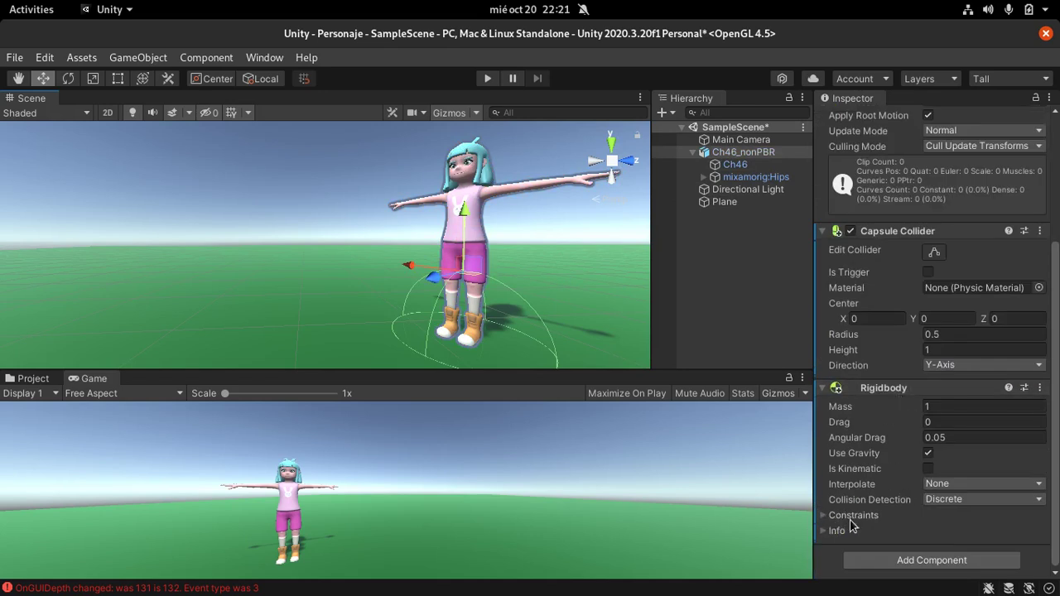
left_click(824, 515)
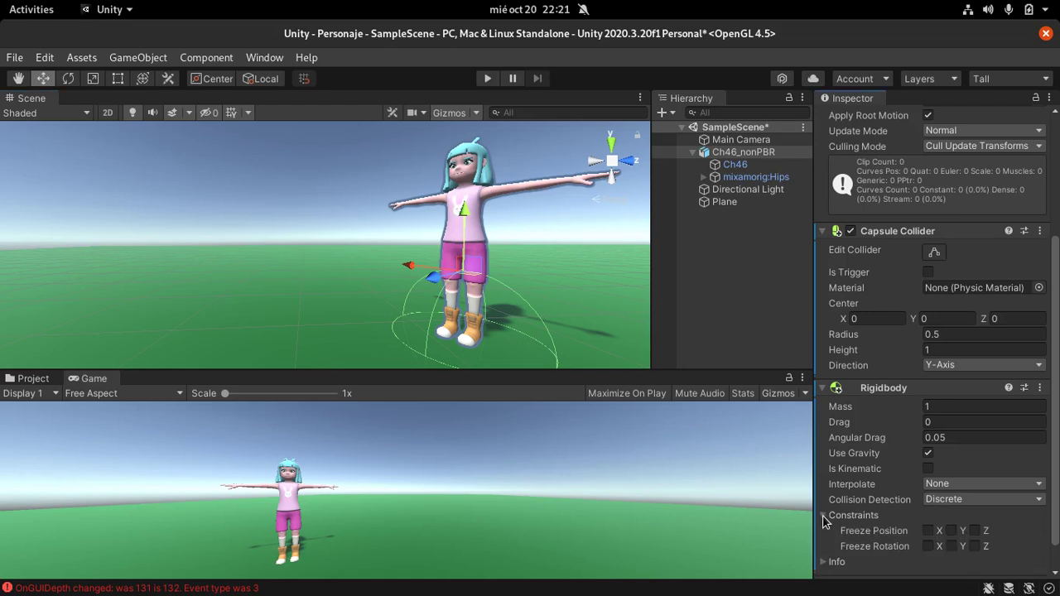
scroll(830, 515, "down", 1)
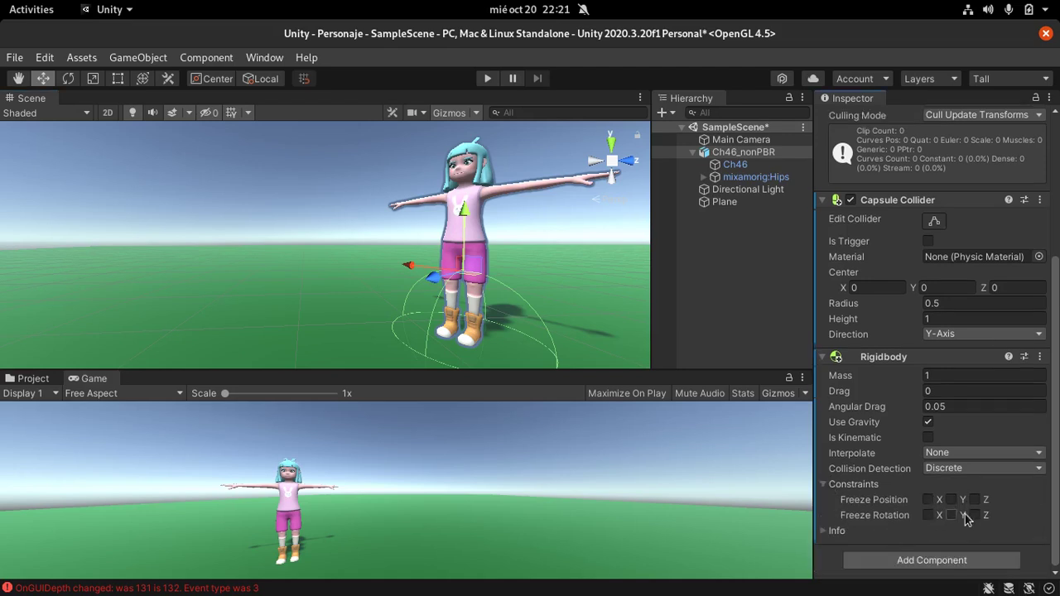
left_click(929, 517)
left_click(952, 516)
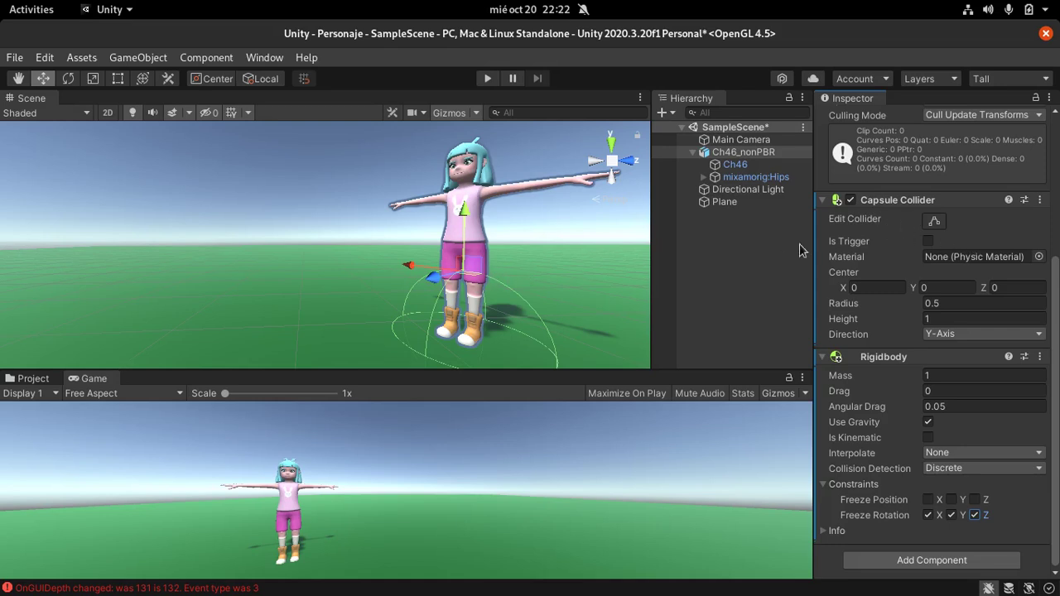
scroll(487, 265, "up", 3)
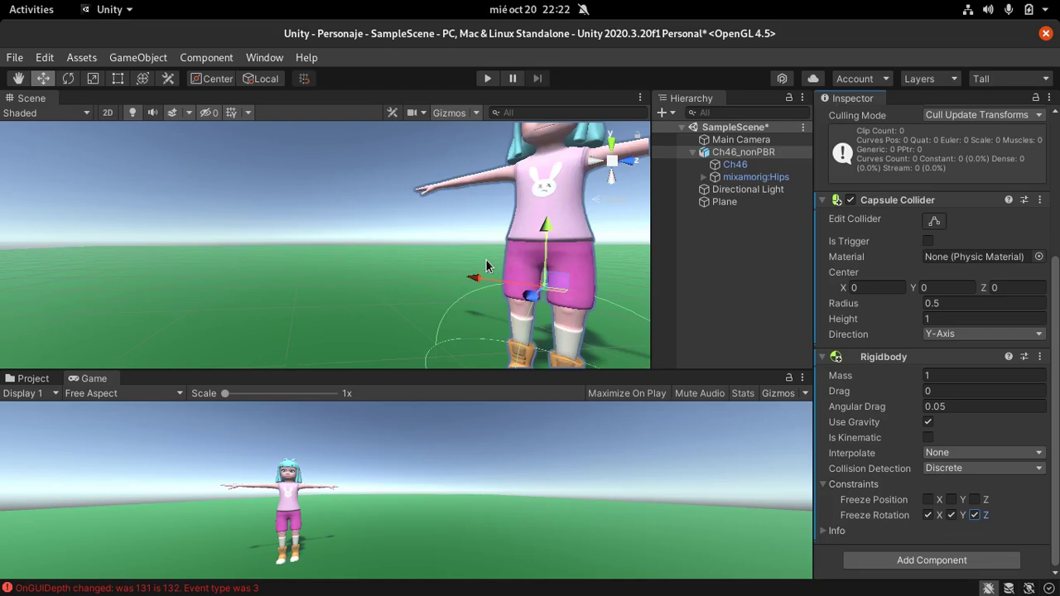
scroll(501, 267, "down", 5)
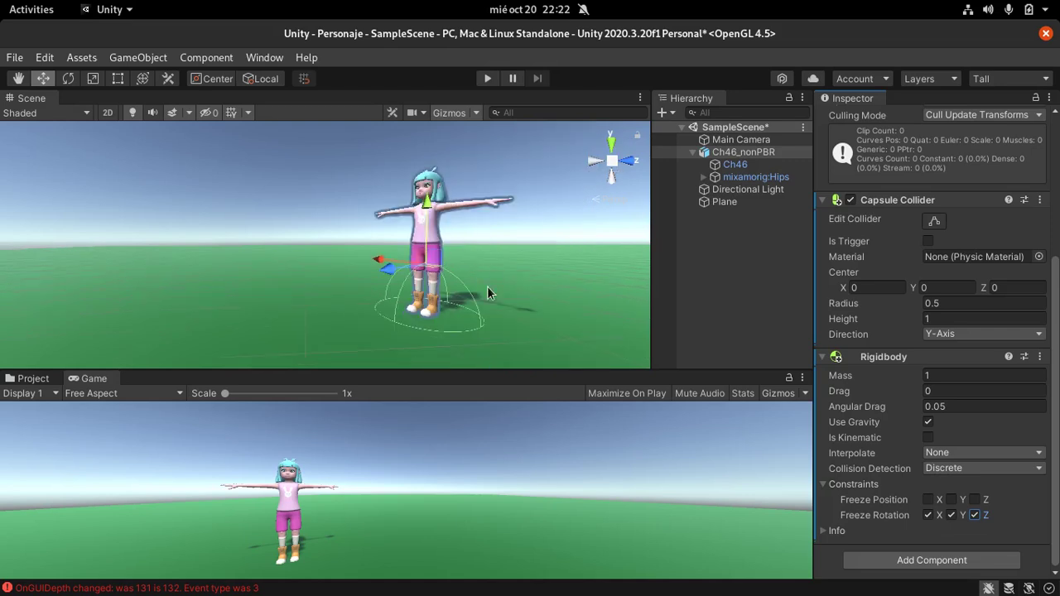
left_click_drag(494, 250, 394, 257, "alt")
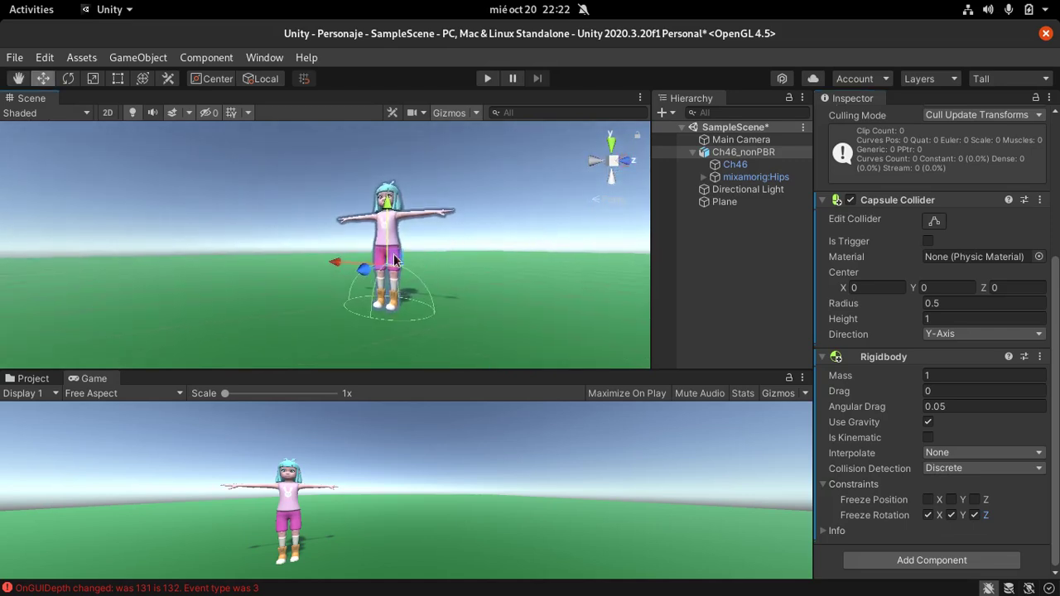
scroll(393, 257, "up", 3)
scroll(522, 259, "down", 2)
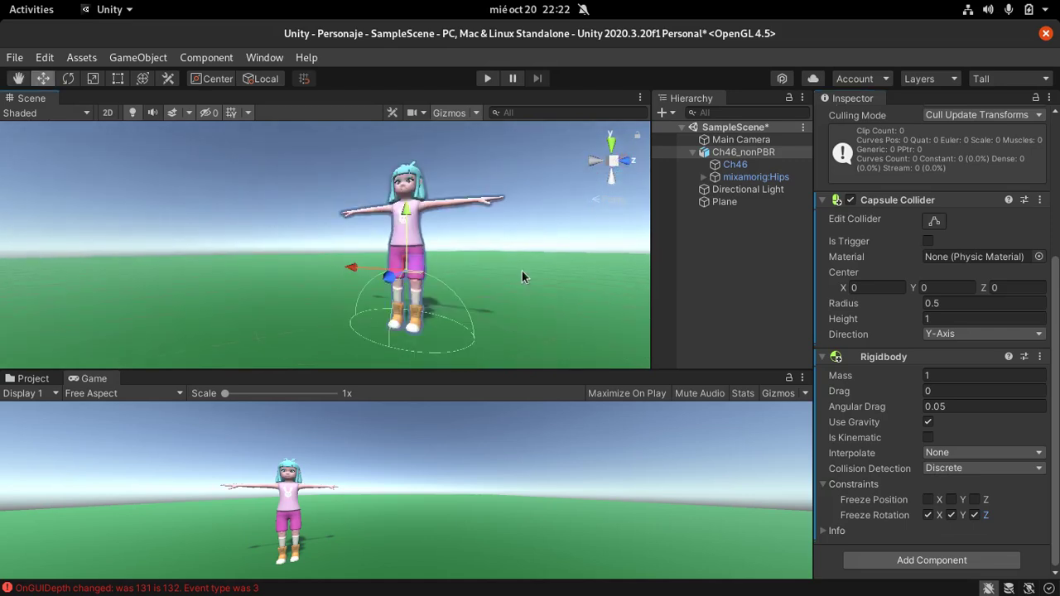
left_click(414, 192)
left_click(424, 197)
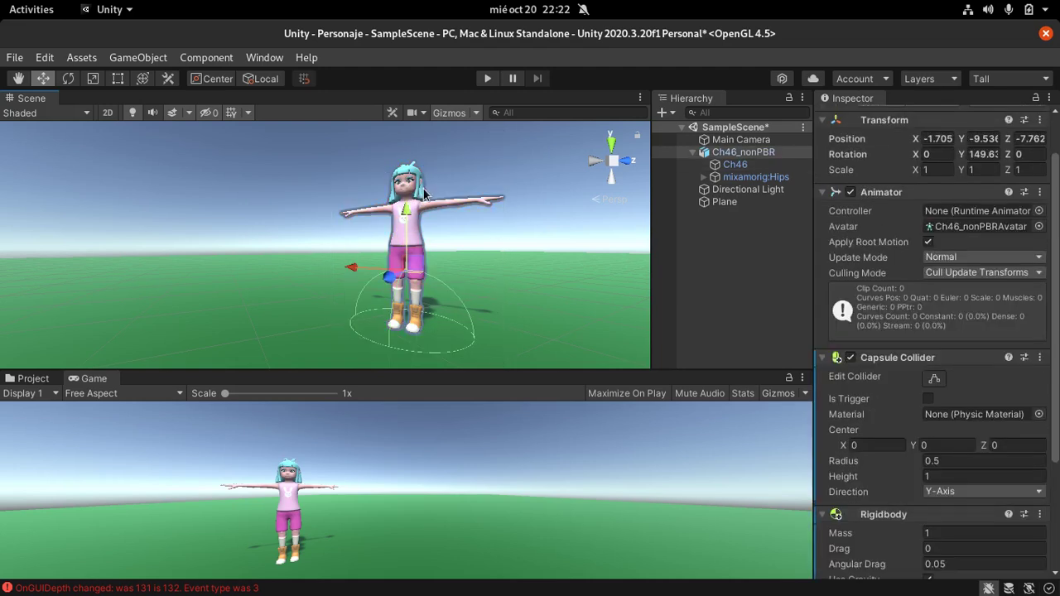
Reshape the Capsule Collider from head to feet, height about 1.49 and radius about 0.18
left_click(932, 382)
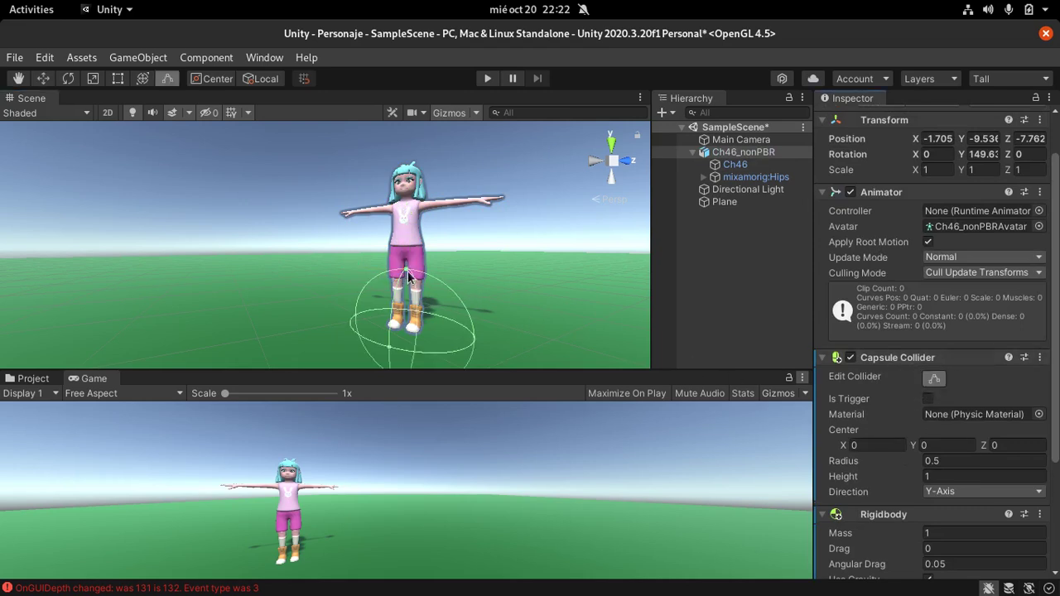
left_click_drag(406, 276, 407, 169)
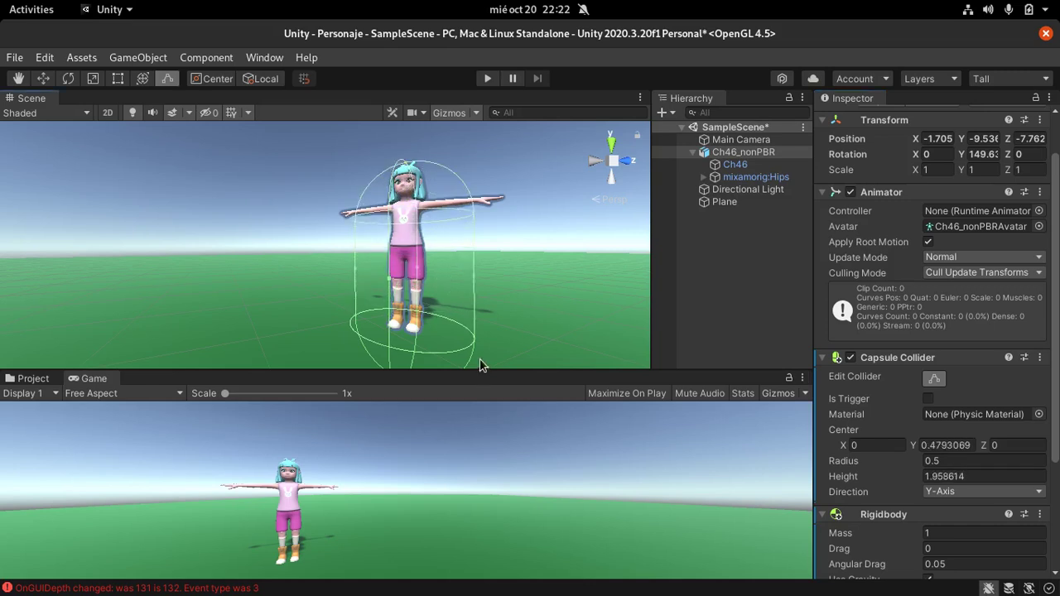
scroll(502, 329, "down", 3)
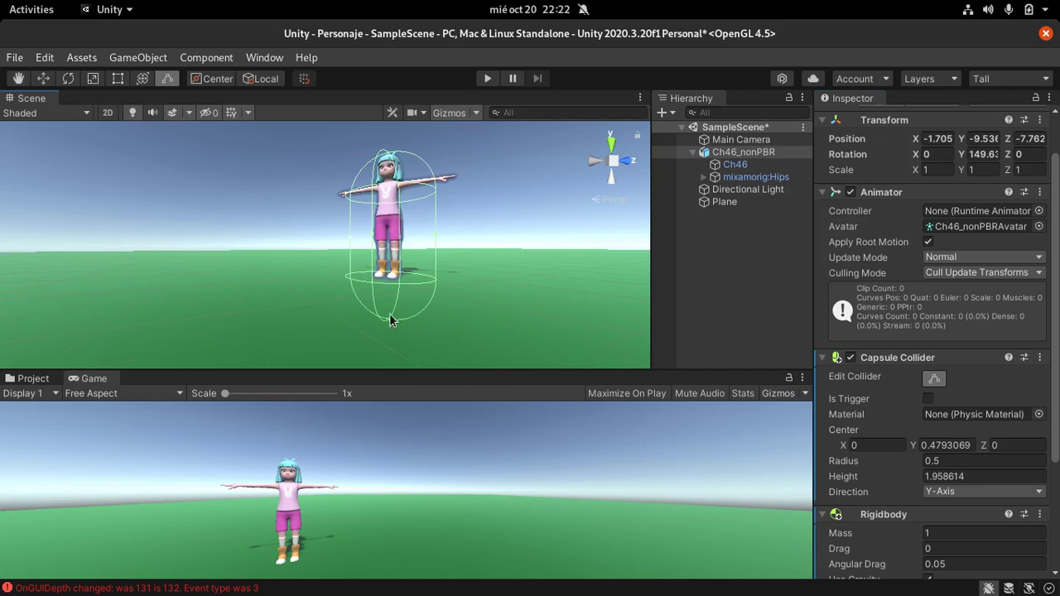
left_click_drag(389, 318, 387, 278)
scroll(393, 232, "up", 5)
scroll(393, 236, "down", 5)
left_click_drag(434, 211, 374, 223)
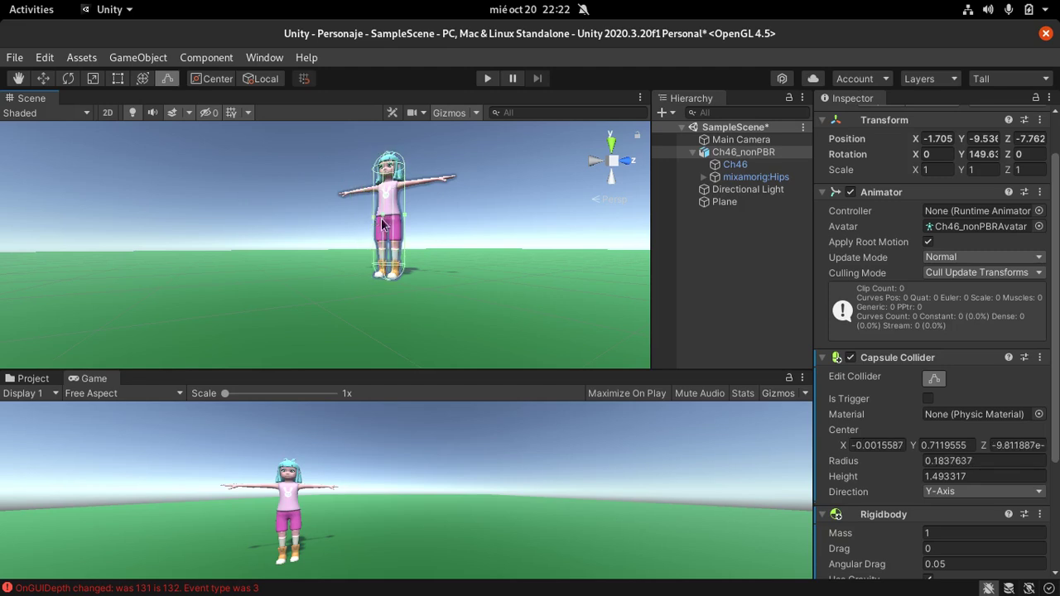
Zoom and orbit around the character to check the collider's fit
scroll(465, 237, "up", 3)
scroll(476, 240, "up", 3)
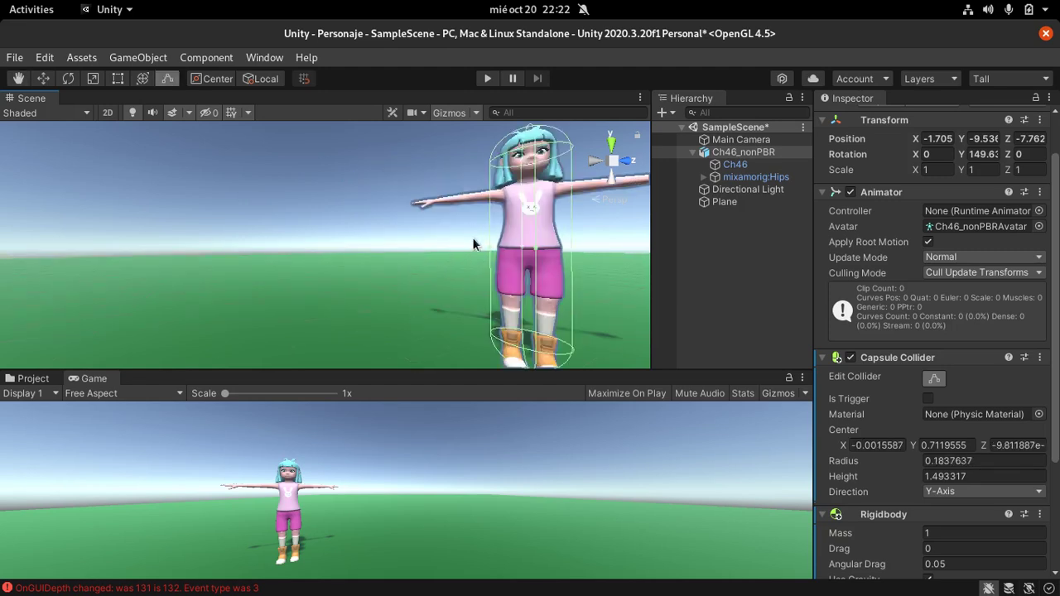
mouse_move(585, 274)
left_mouse_down("alt")
mouse_move(589, 309)
mouse_move(680, 342)
left_mouse_up("alt")
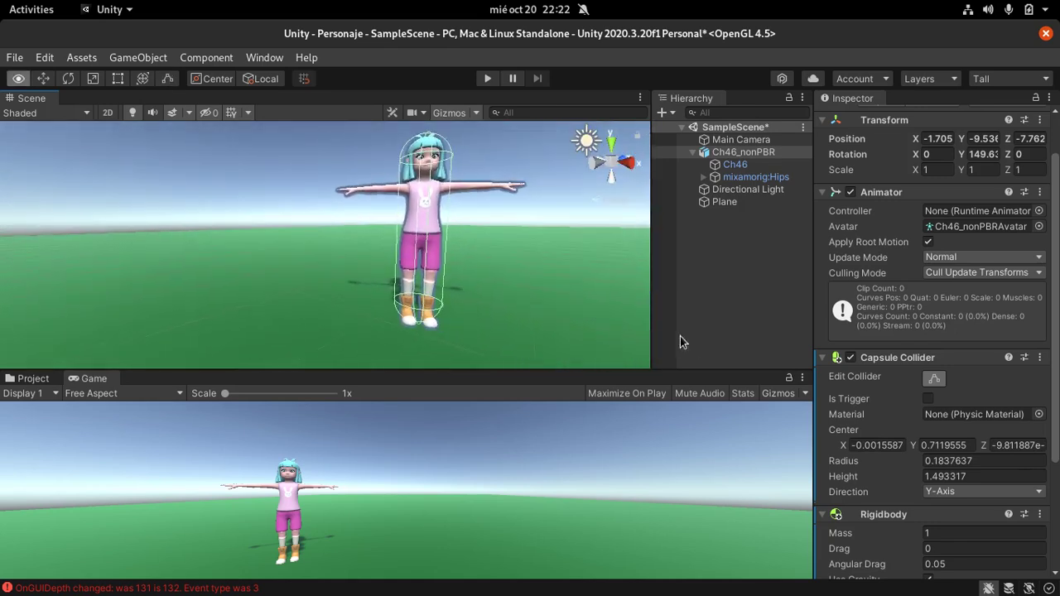
mouse_move(356, 313)
left_mouse_down("alt")
mouse_move(564, 298)
mouse_move(492, 210)
left_mouse_up("alt")
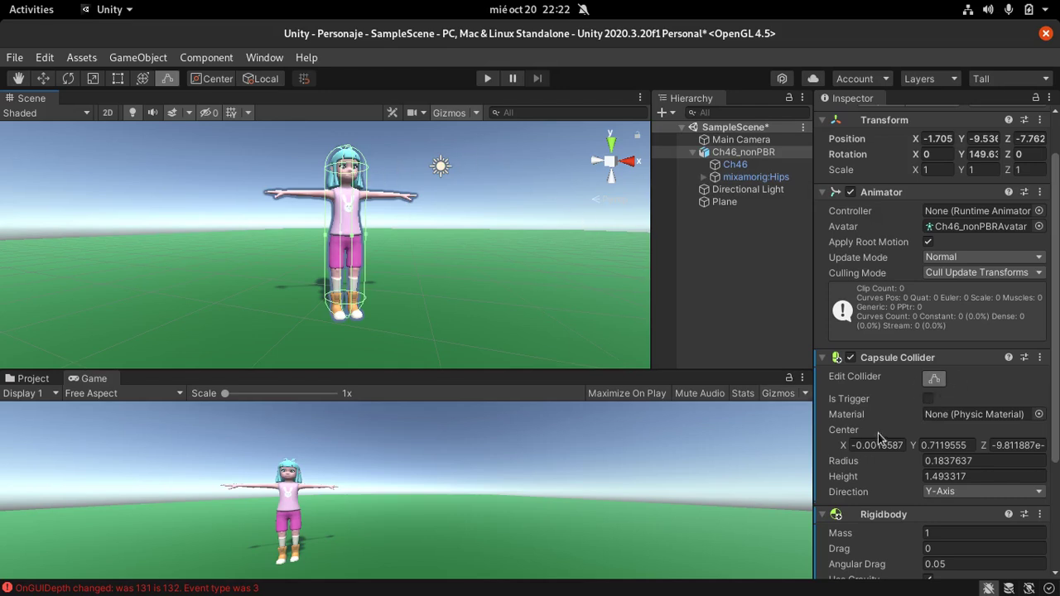
left_click(522, 188)
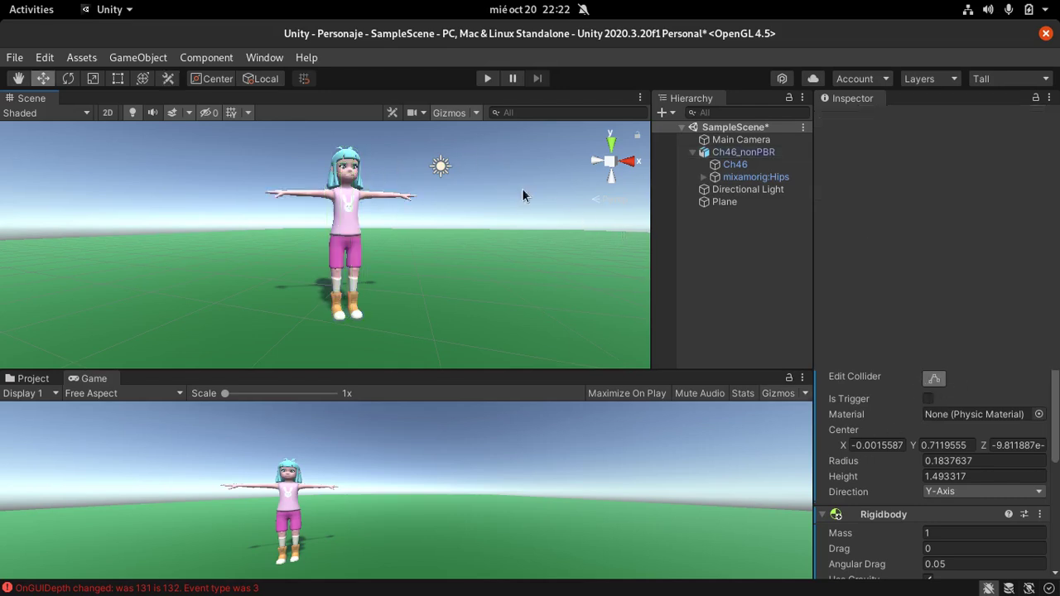
left_click(368, 203)
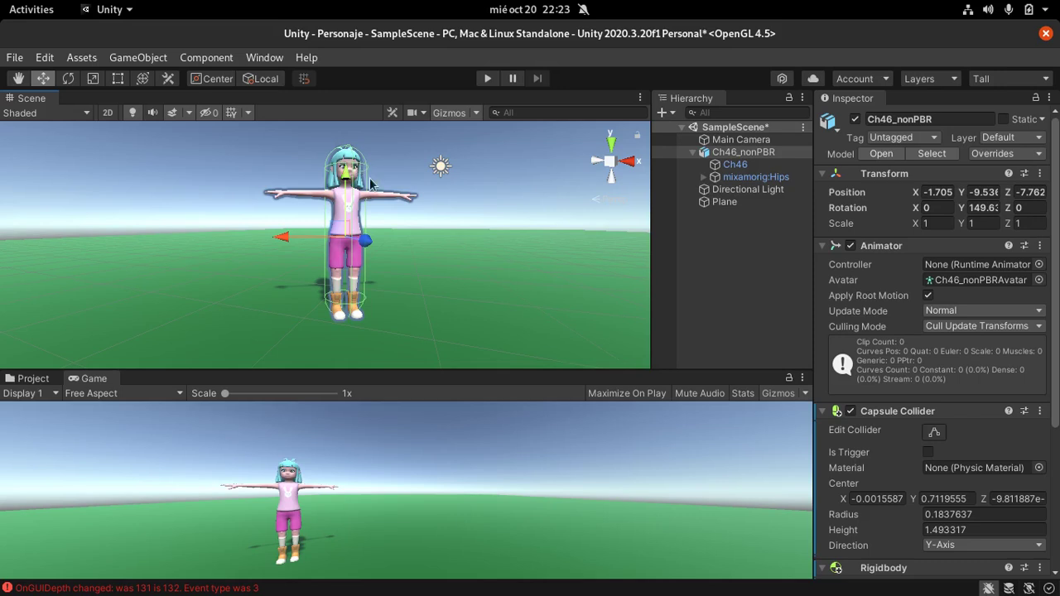